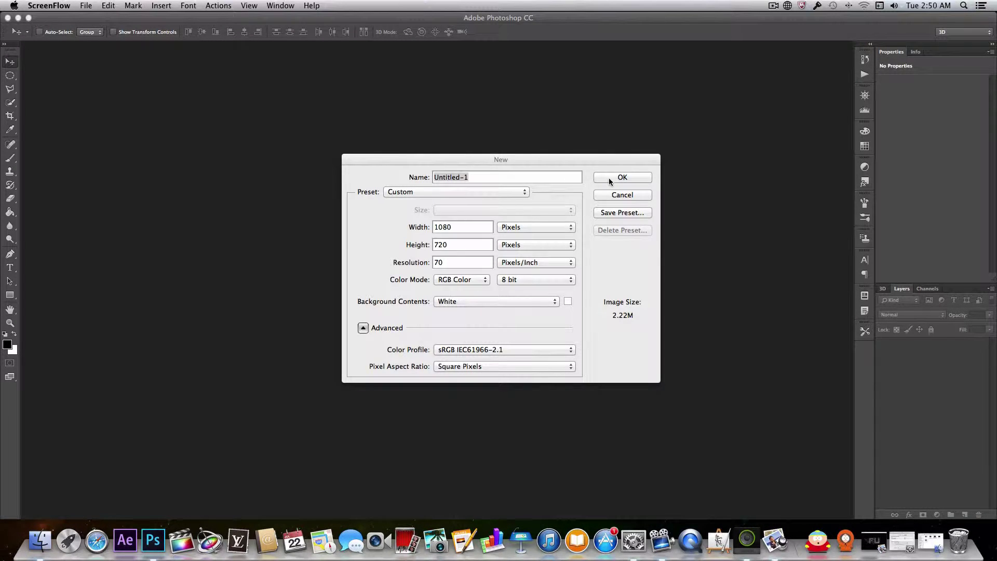
- Create a new 1080 × 720 pixel RGB document at 70 pixels/inch with a white background
click(610, 177)
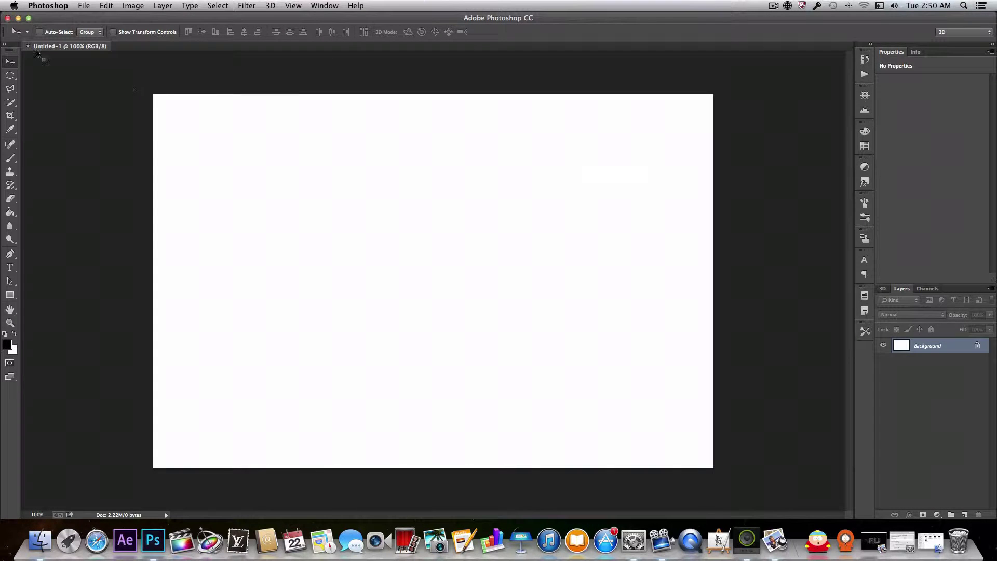
- Examine the finished lettering in the reference image batman 1fu.jpg in Preview, and return to the blank Photoshop document
click(18, 19)
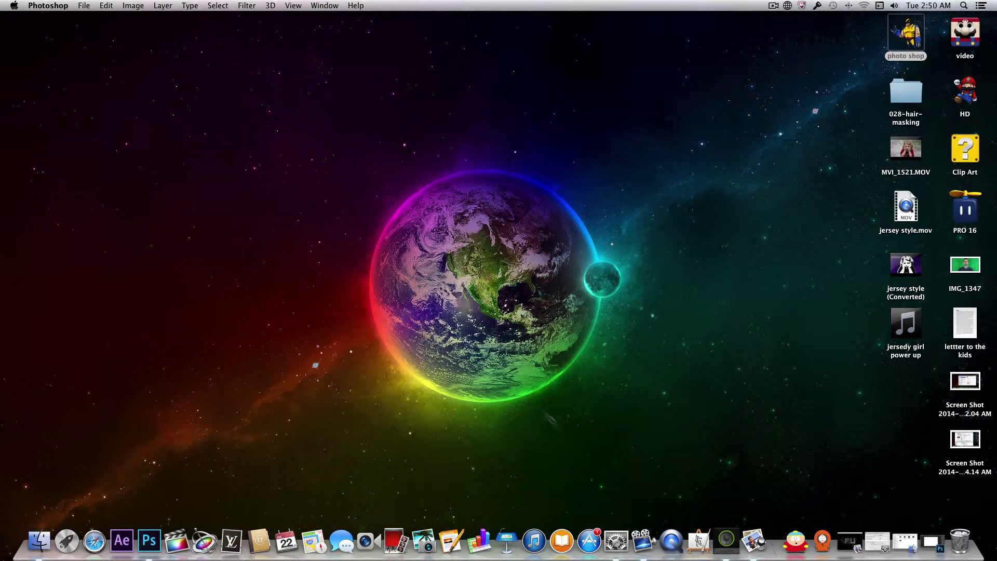
click(850, 540)
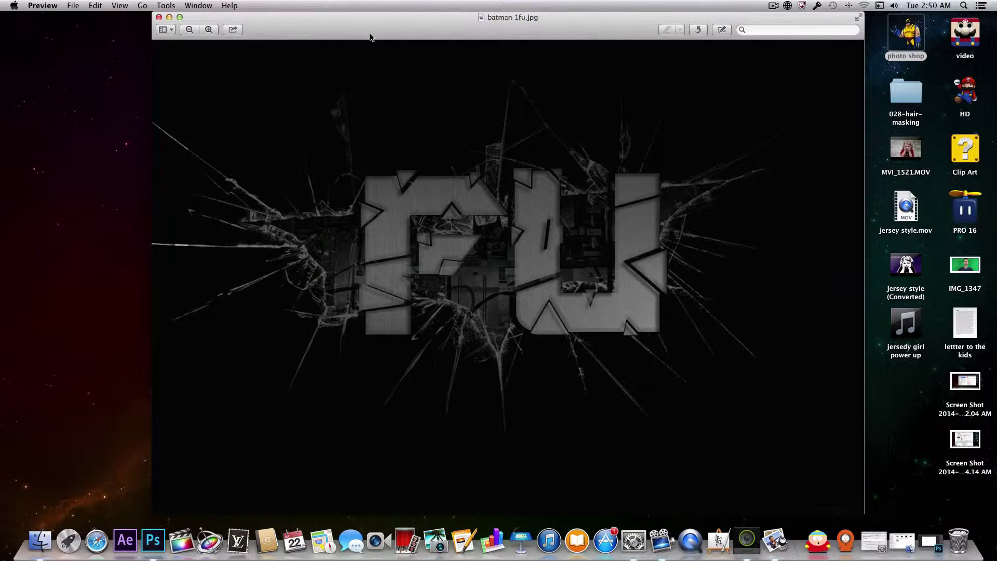
mouse_move(370, 38)
mouse_down()
mouse_move(296, 37)
mouse_move(352, 36)
mouse_up()
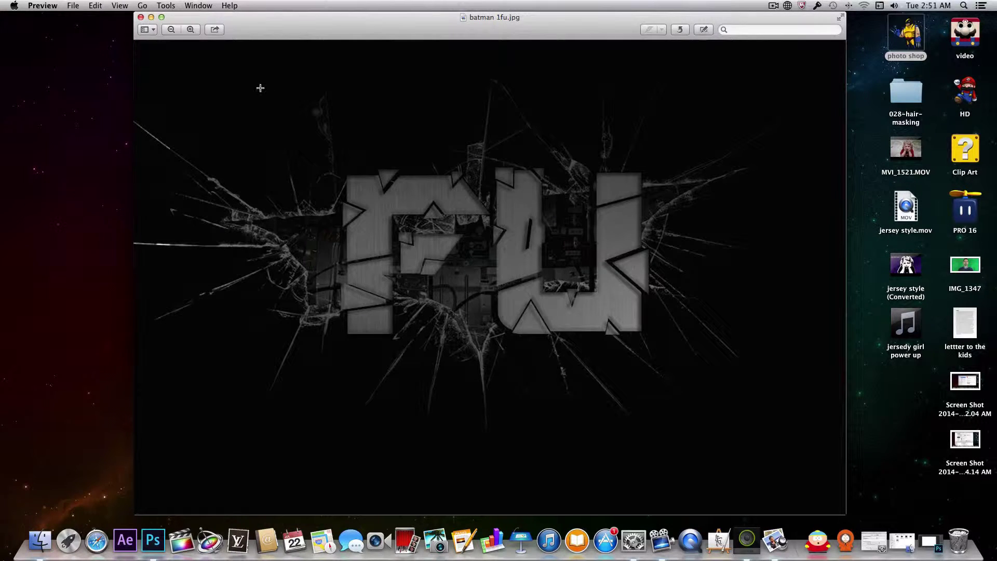
click(151, 17)
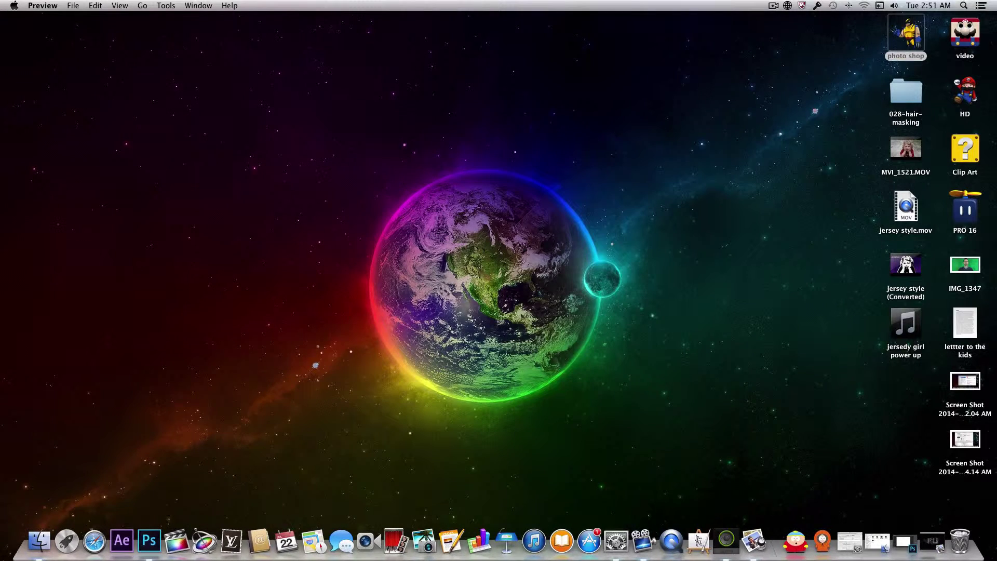
click(904, 541)
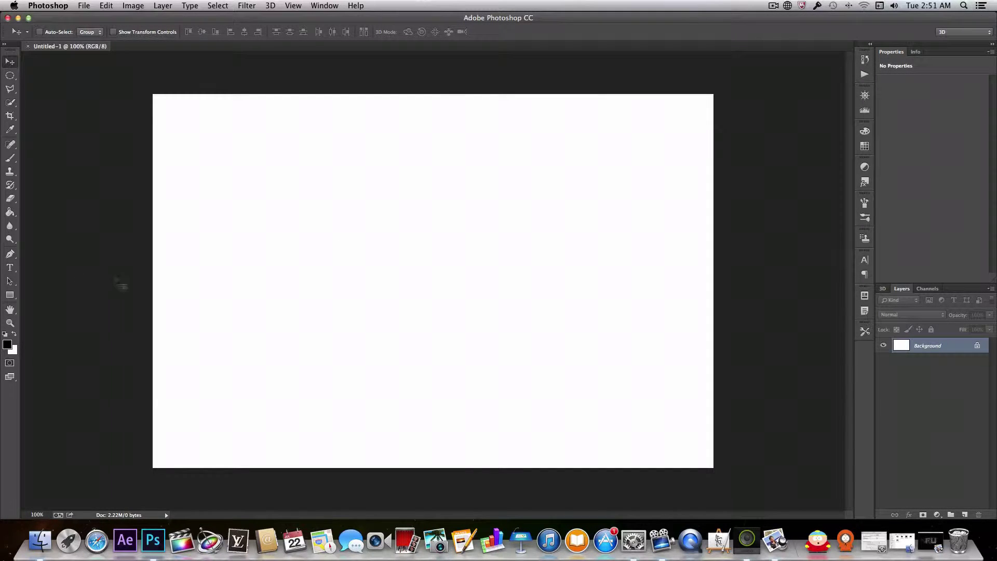
- Fill the Background layer with black using the Paint Bucket
click(10, 213)
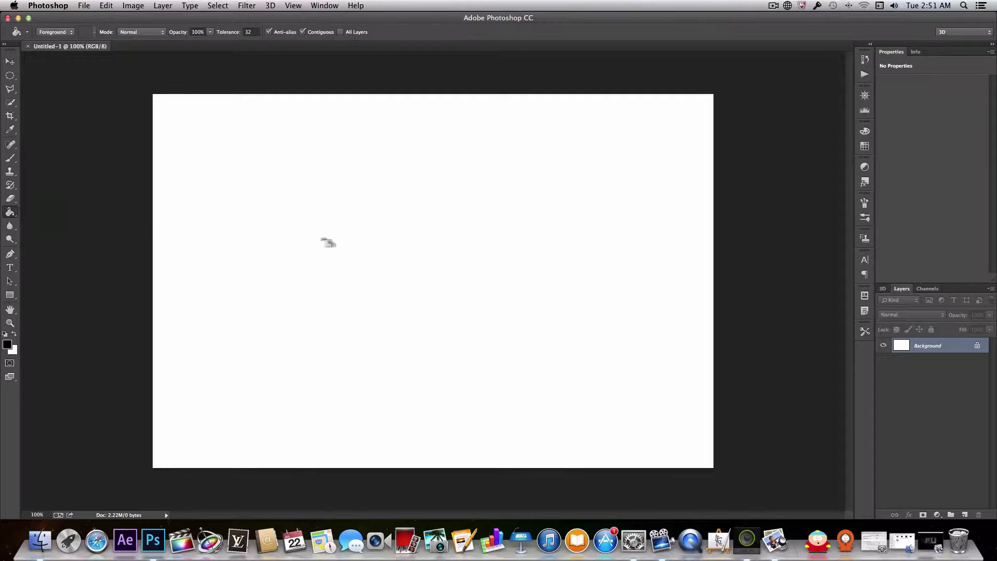
click(335, 241)
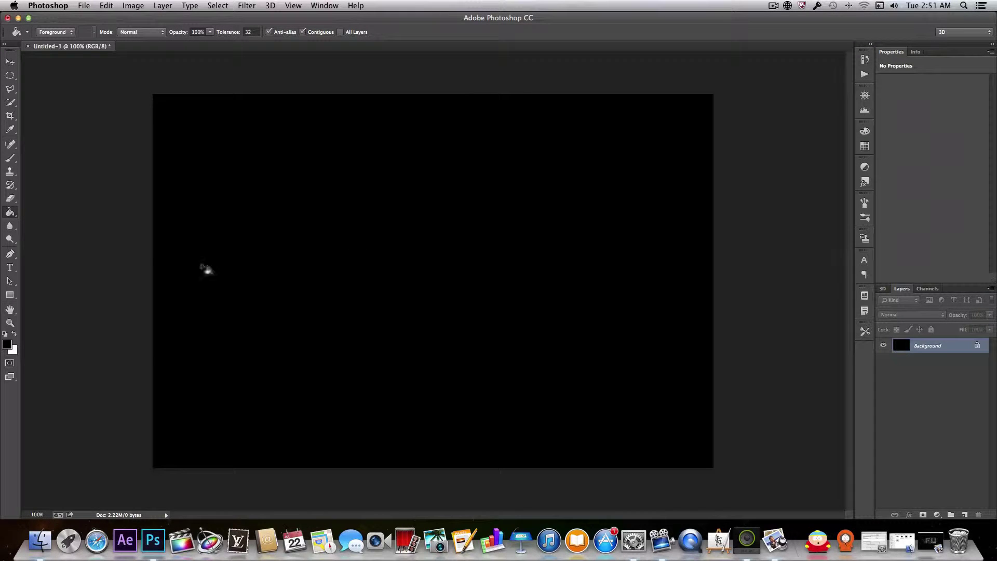
- Add a white text layer reading "FU" on the upper part of the canvas
click(10, 268)
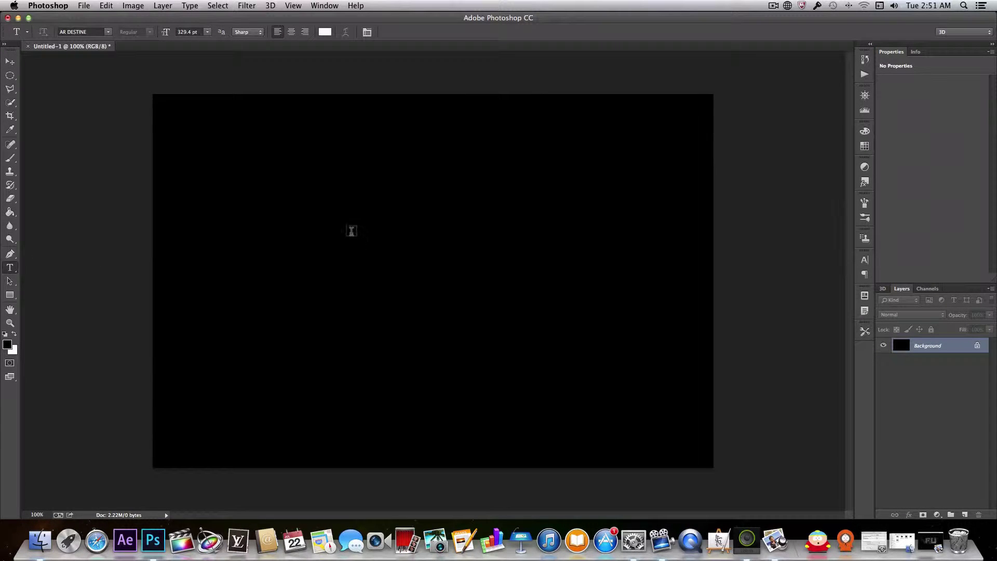
click(347, 225)
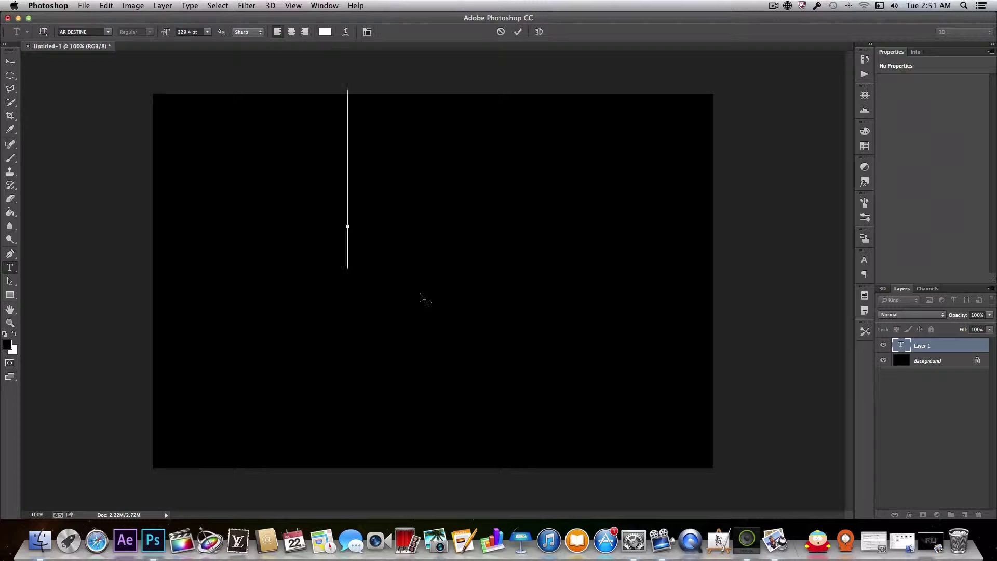
text(FU)
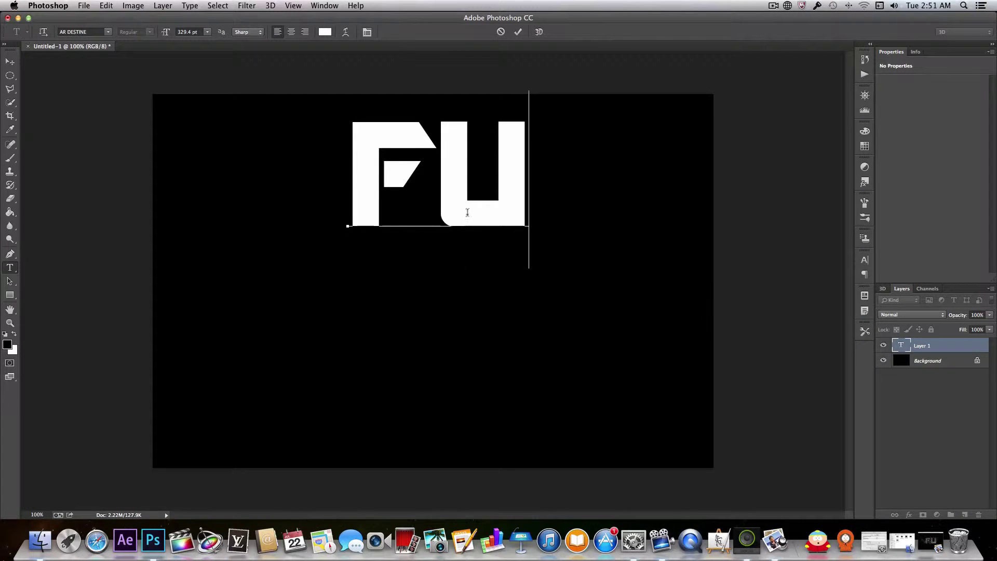
- Set the FU text's font to BatmanForeverAlternate and its size to 400 pt
double_click(467, 207)
click(108, 32)
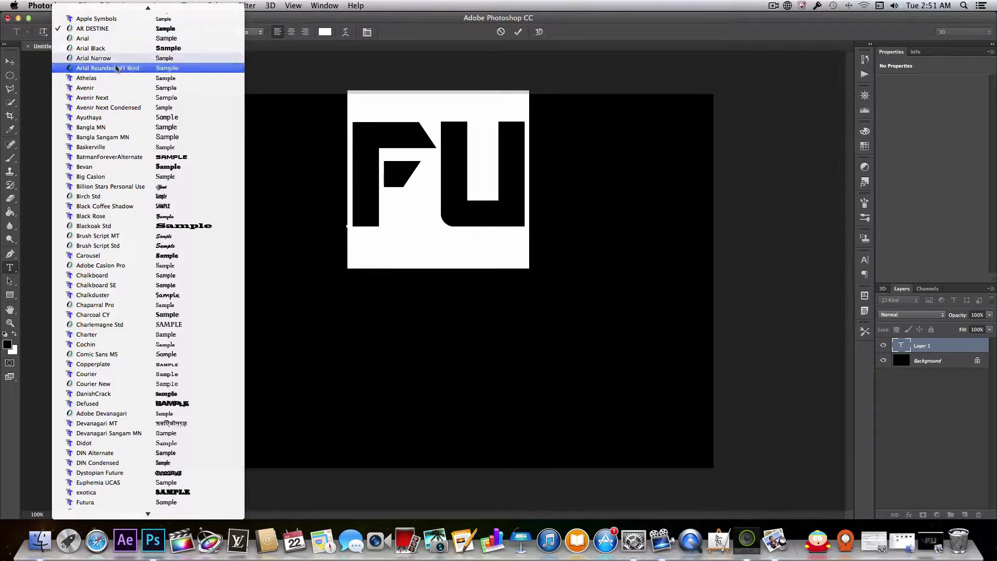
scroll(132, 179, down, 3)
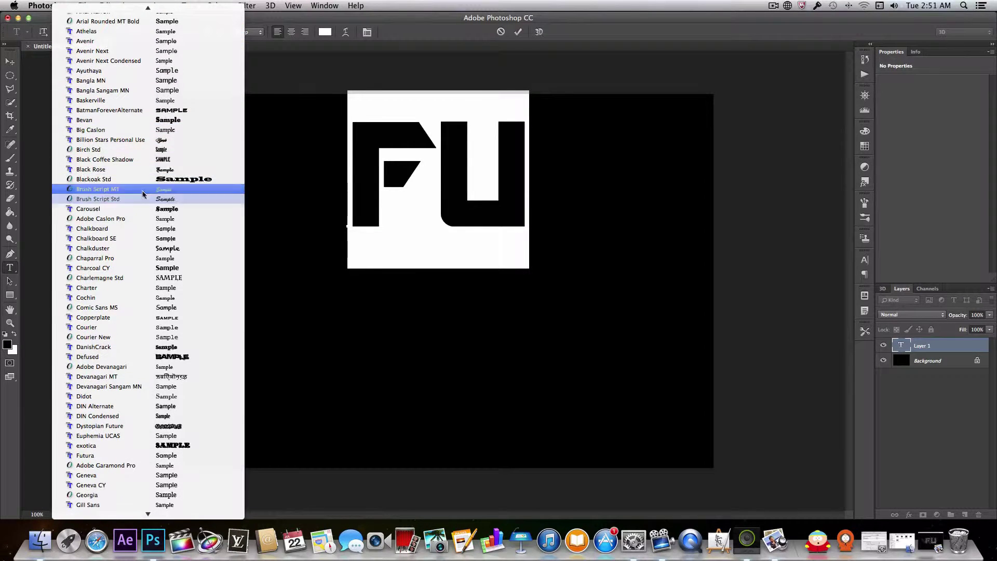
scroll(114, 114, down, 1)
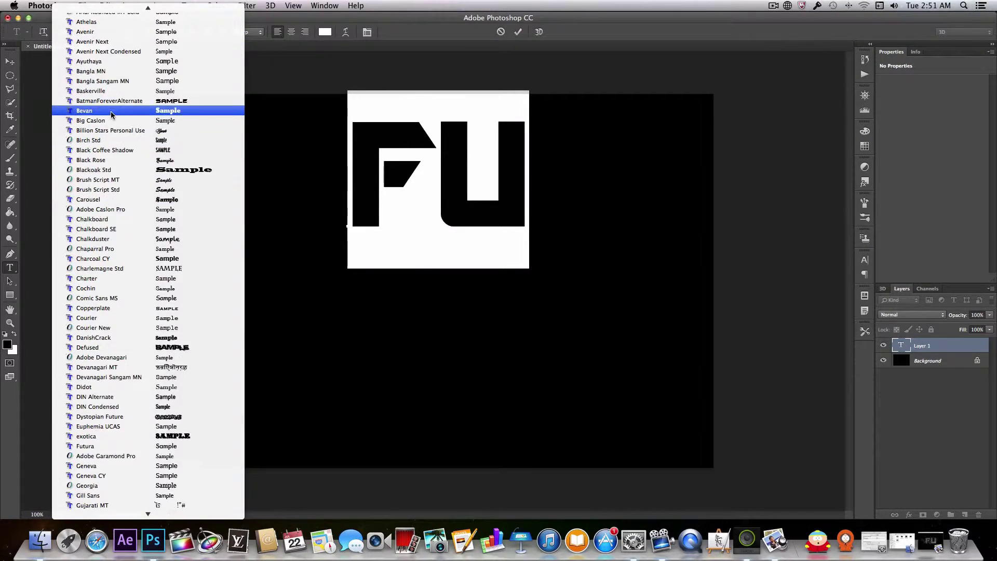
click(112, 103)
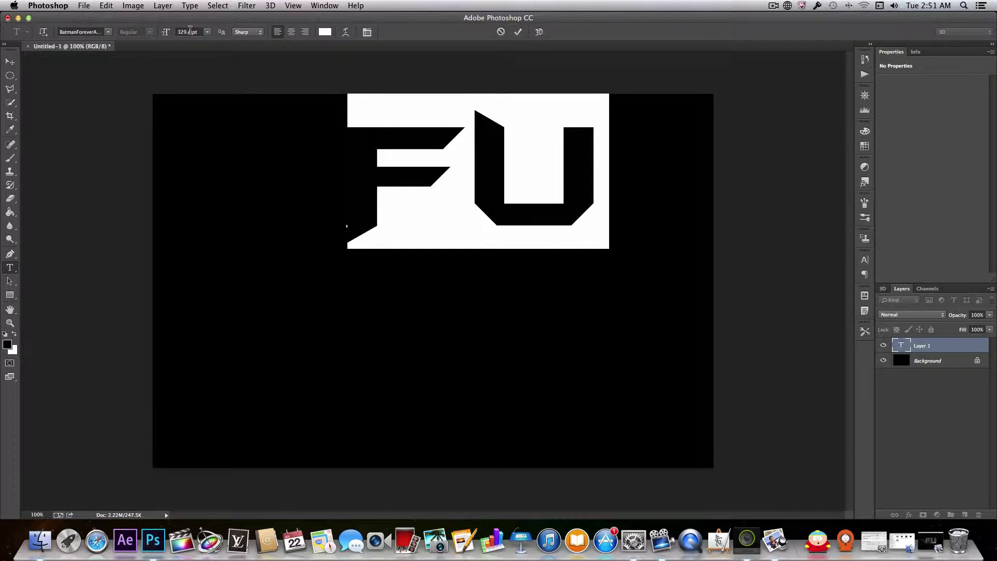
click(191, 32)
text(400)
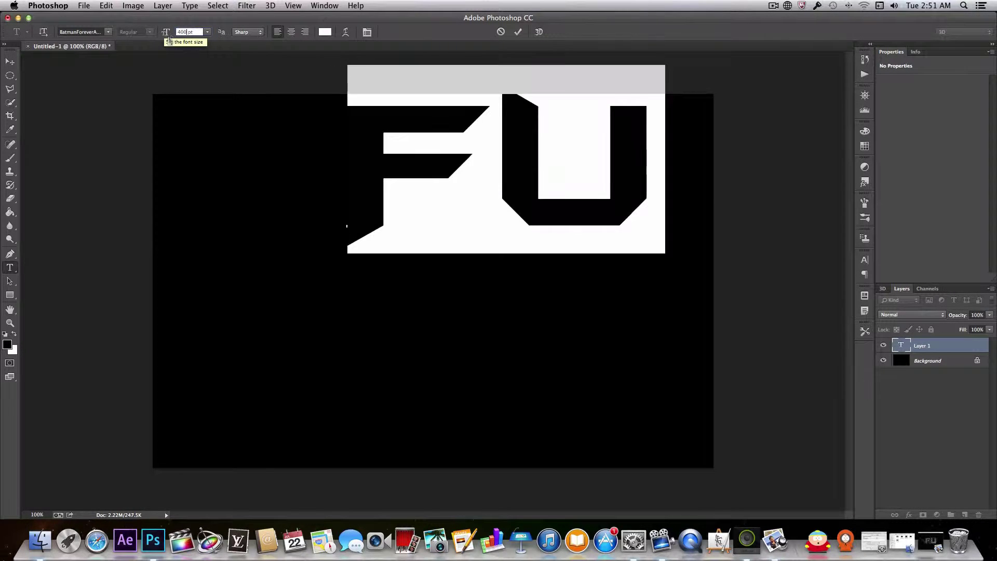
click(518, 32)
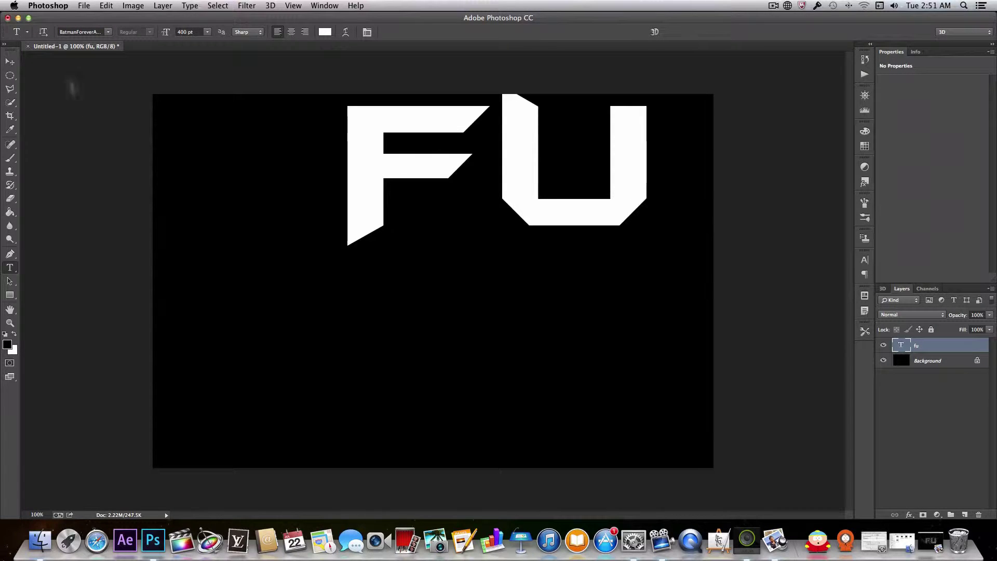
- Move the FU text to the middle of the canvas
click(10, 62)
drag(374, 185, 317, 271)
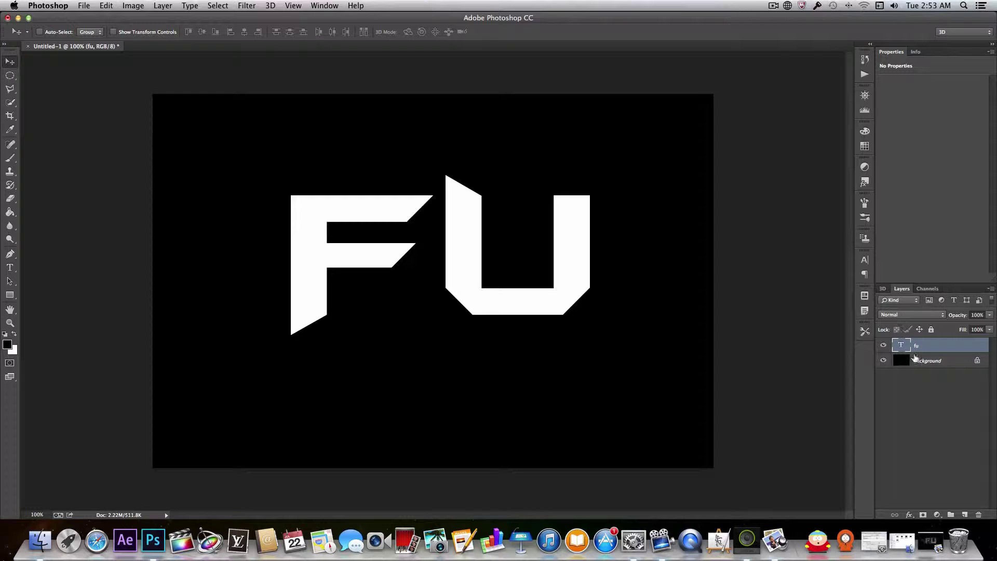
- Rasterize the fu text layer
right_click(928, 345)
key(Escape)
right_click(920, 351)
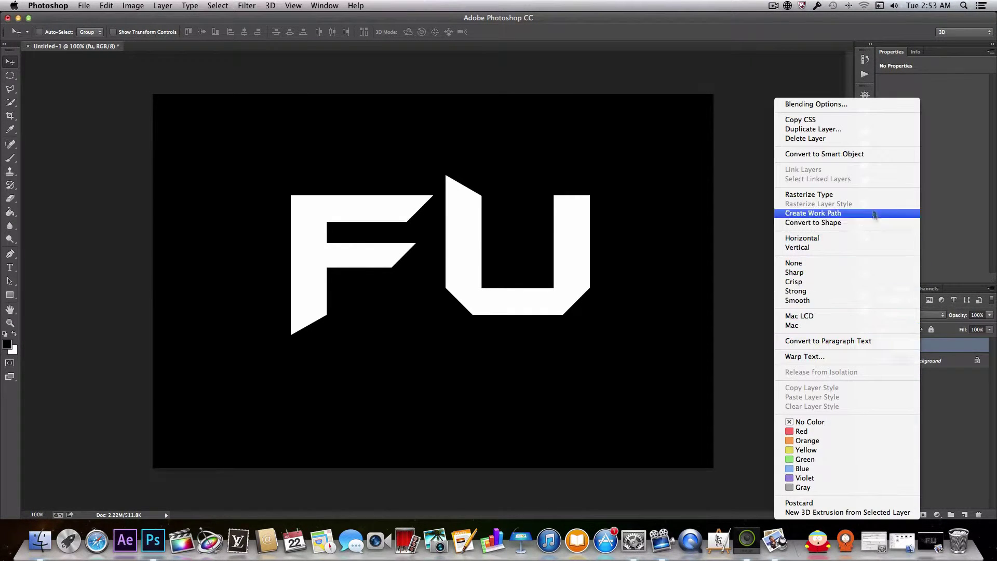
click(865, 196)
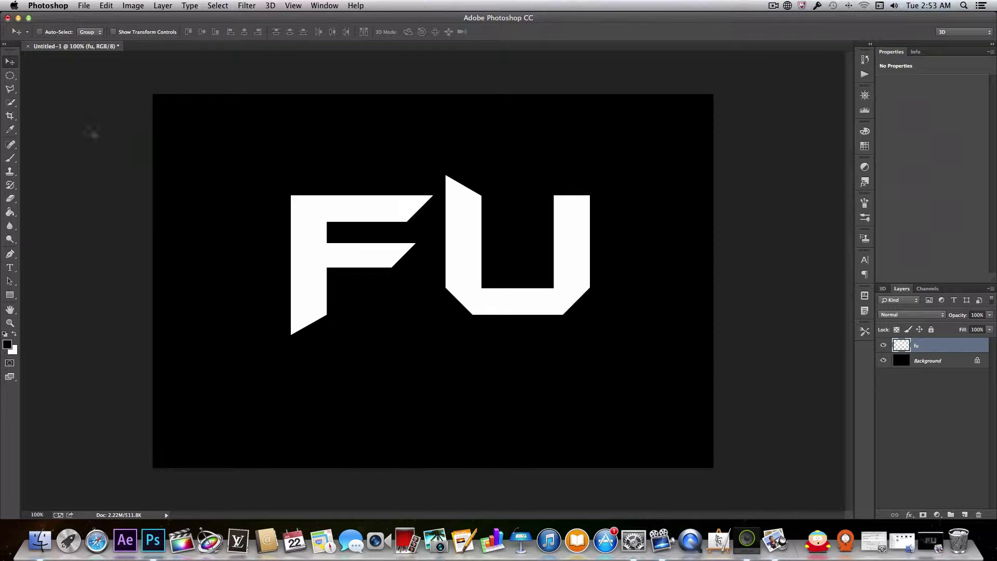
- Select a small triangular piece of the F's top edge with the Polygonal Lasso and shift it slightly upward
click(11, 90)
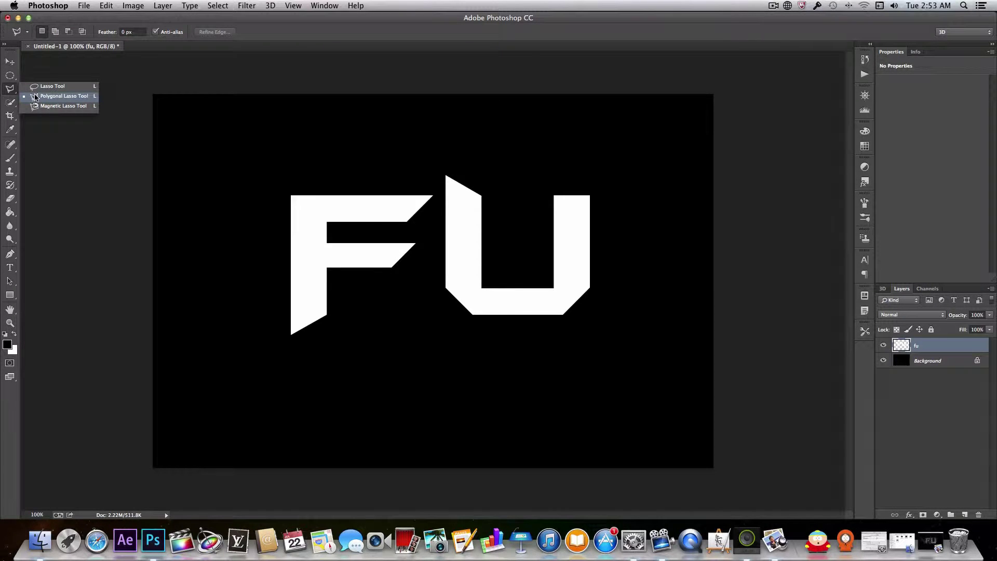
click(34, 97)
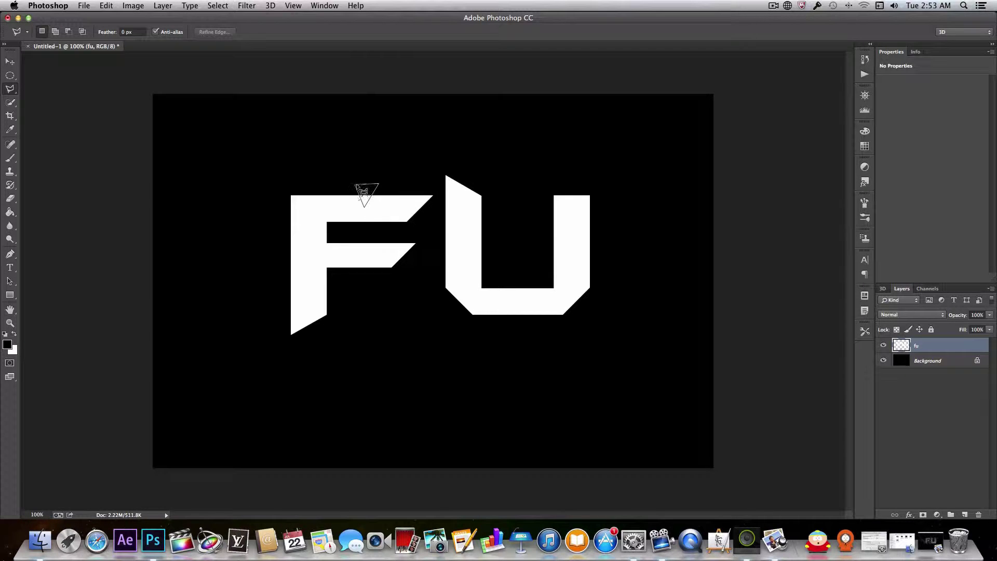
click(355, 186)
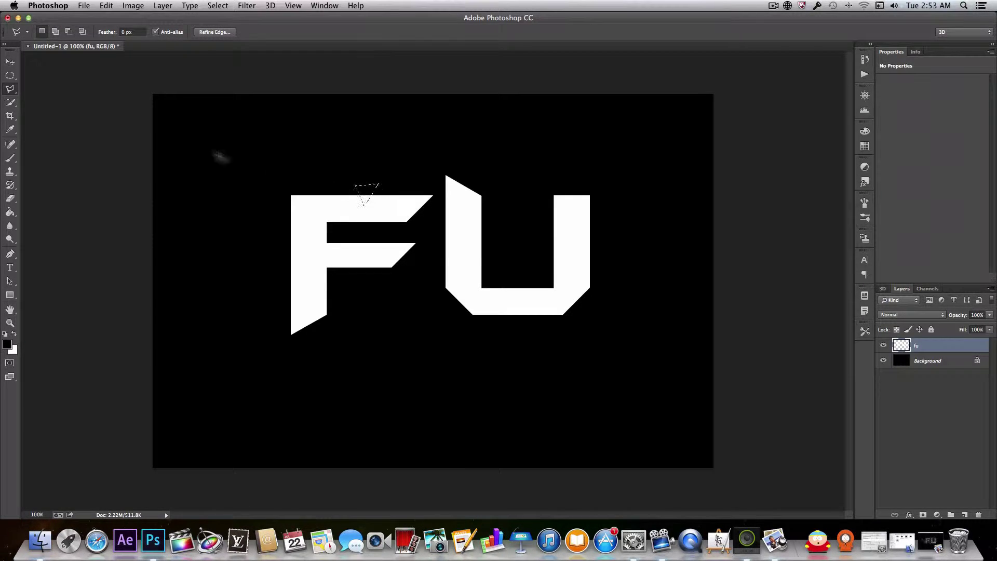
click(10, 62)
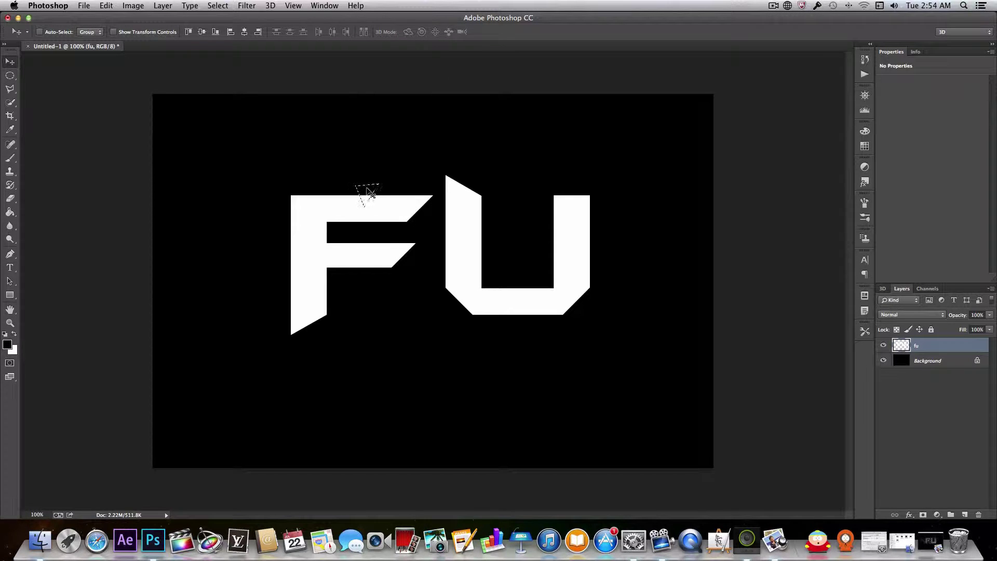
drag(366, 190, 366, 183)
click(11, 89)
click(303, 179)
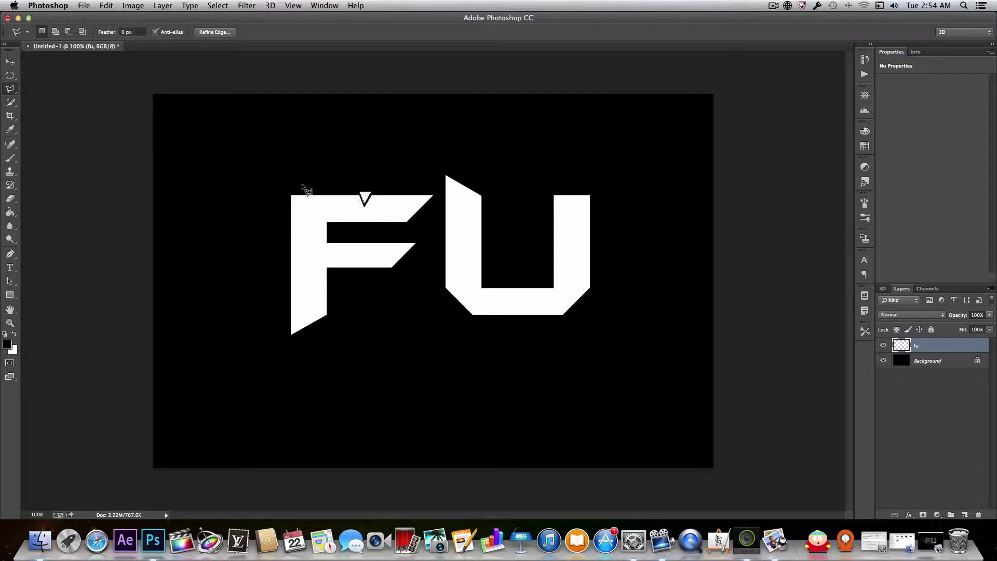
click(307, 215)
click(264, 209)
click(291, 177)
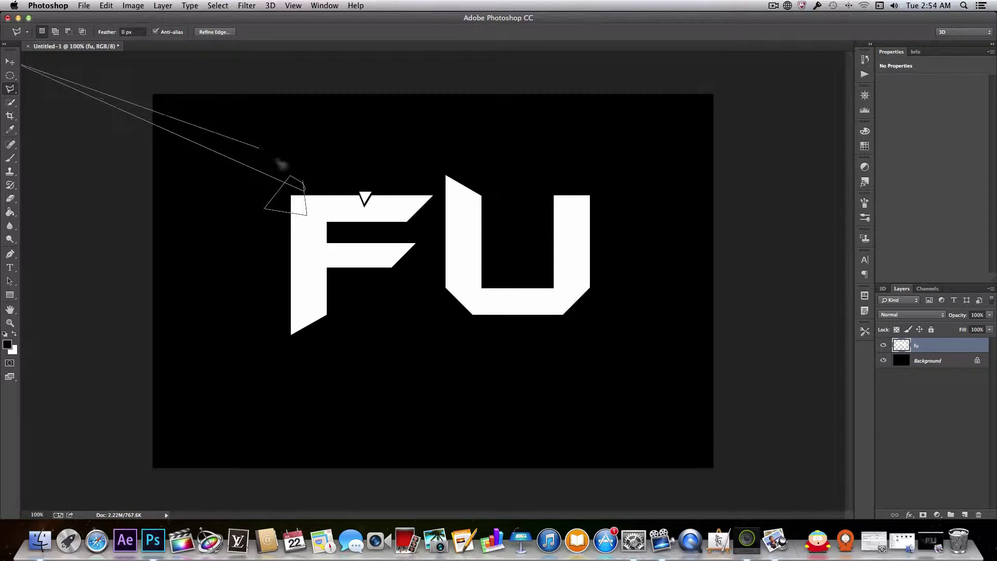
double_click(308, 200)
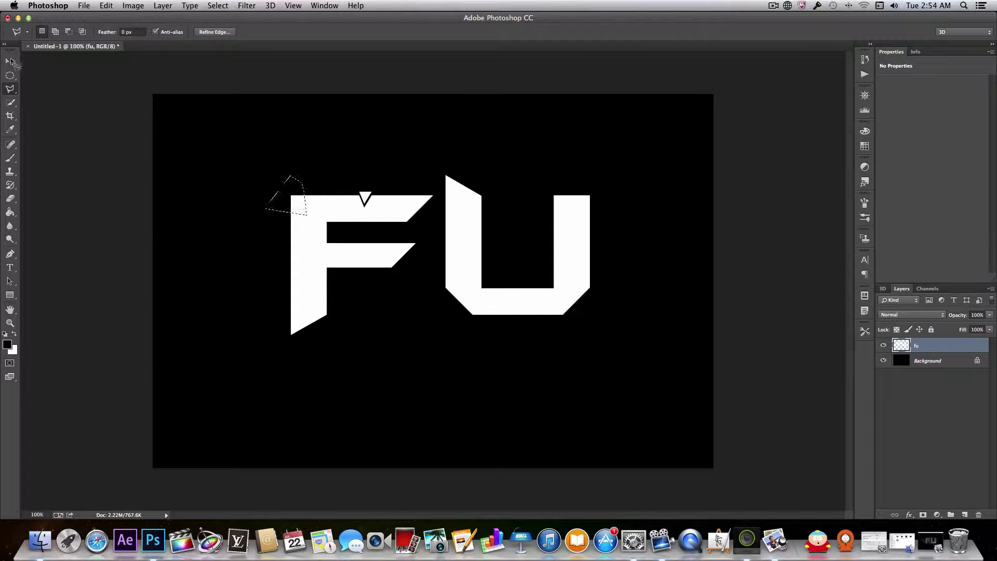
drag(290, 191, 289, 191)
key(super+d)
click(307, 181)
double_click(299, 201)
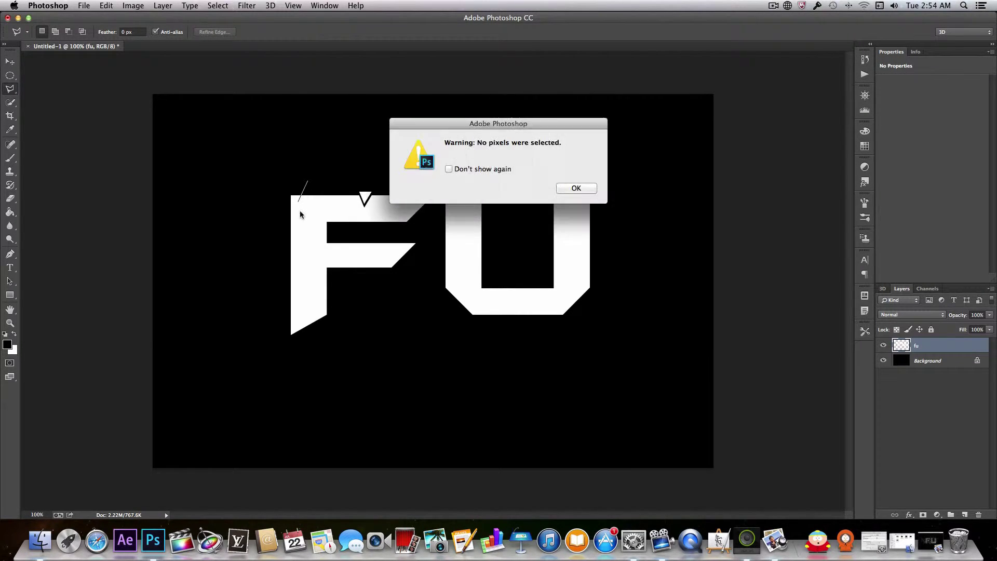
click(576, 189)
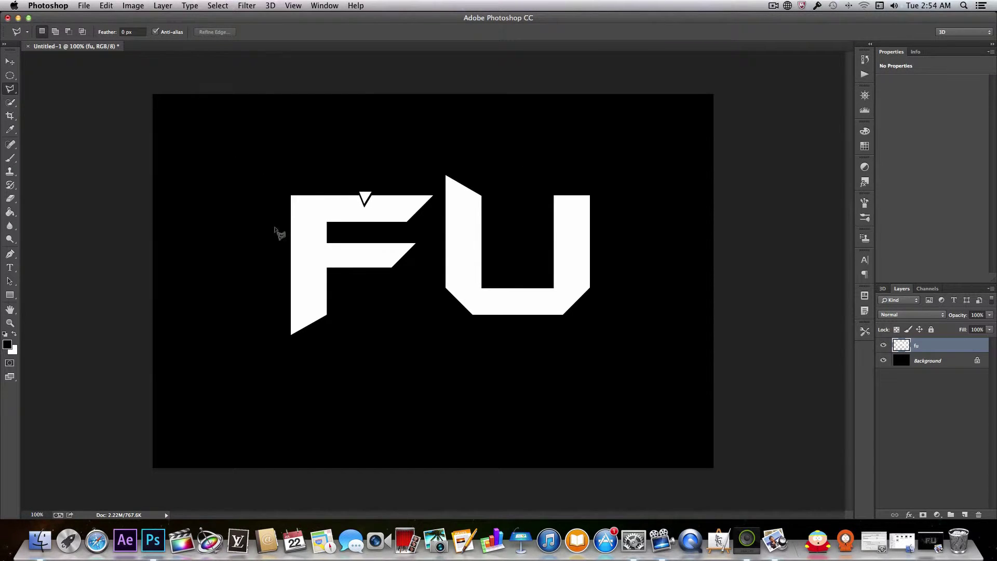
- Select the F's upper-left corner with the Polygonal Lasso and shift the piece slightly up and outward to open a crack
click(305, 212)
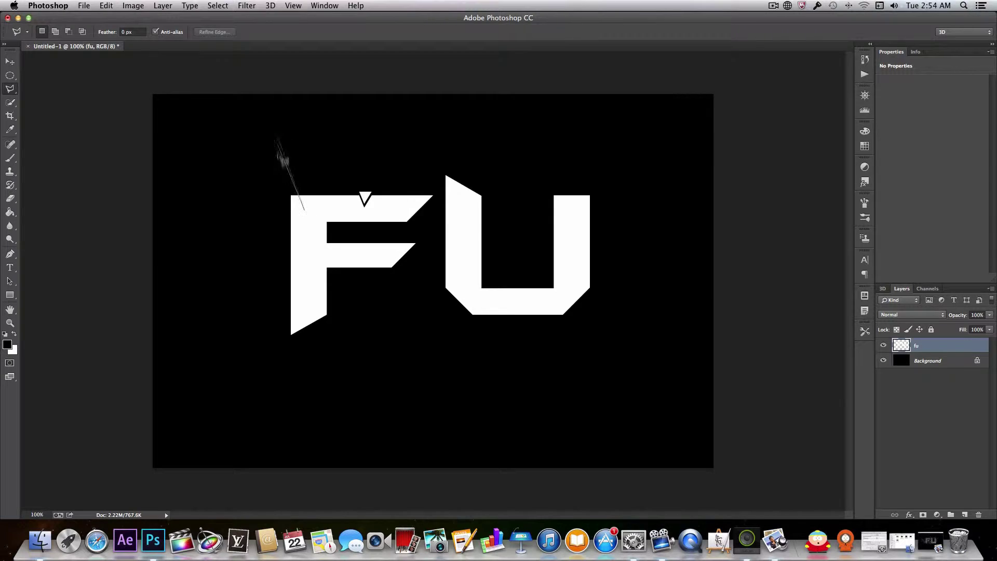
click(277, 237)
click(275, 174)
click(319, 176)
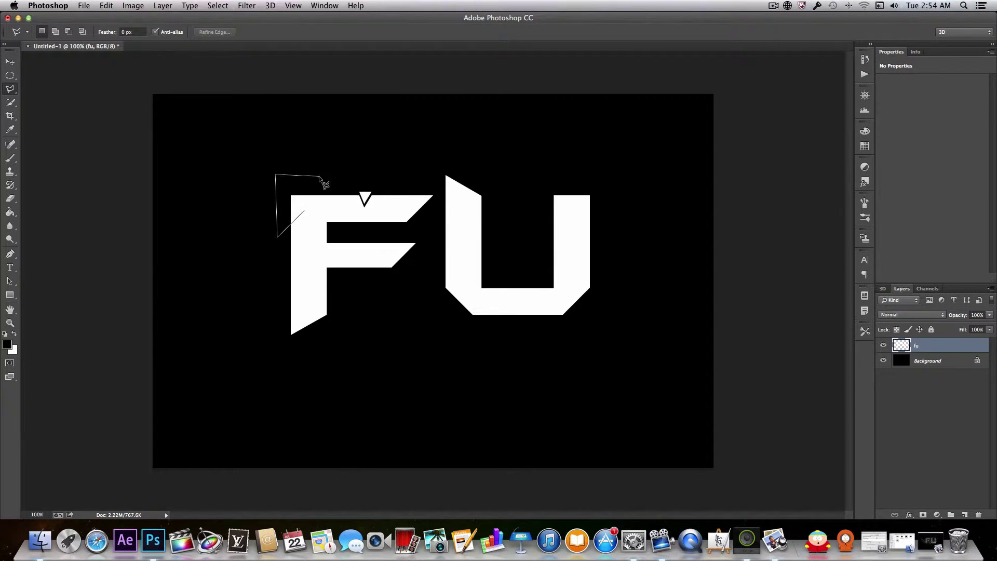
click(305, 211)
click(10, 61)
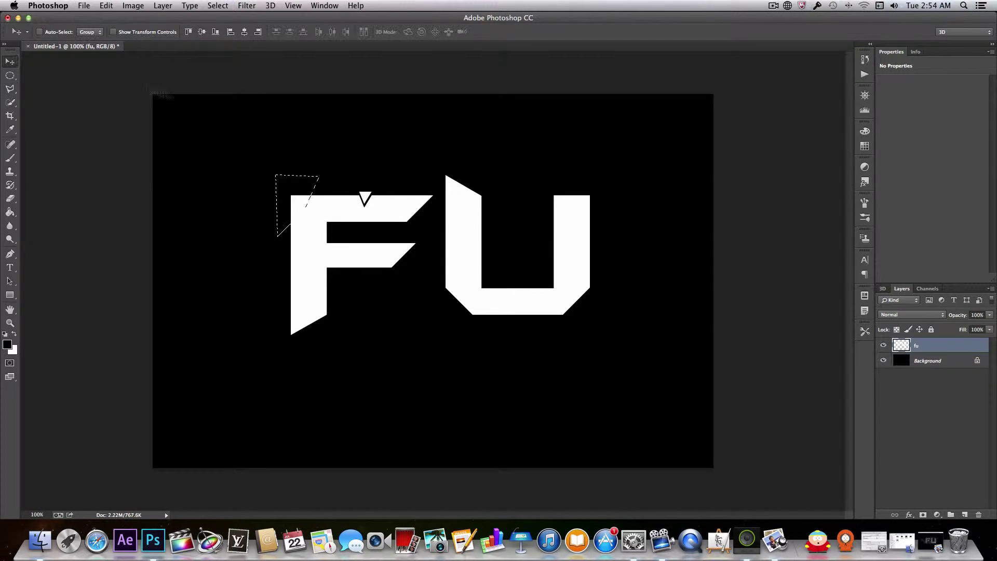
drag(300, 186, 296, 181)
- Select a wedge-shaped piece on the outer edge of the F's stem with the Polygonal Lasso and shift it outward
click(10, 89)
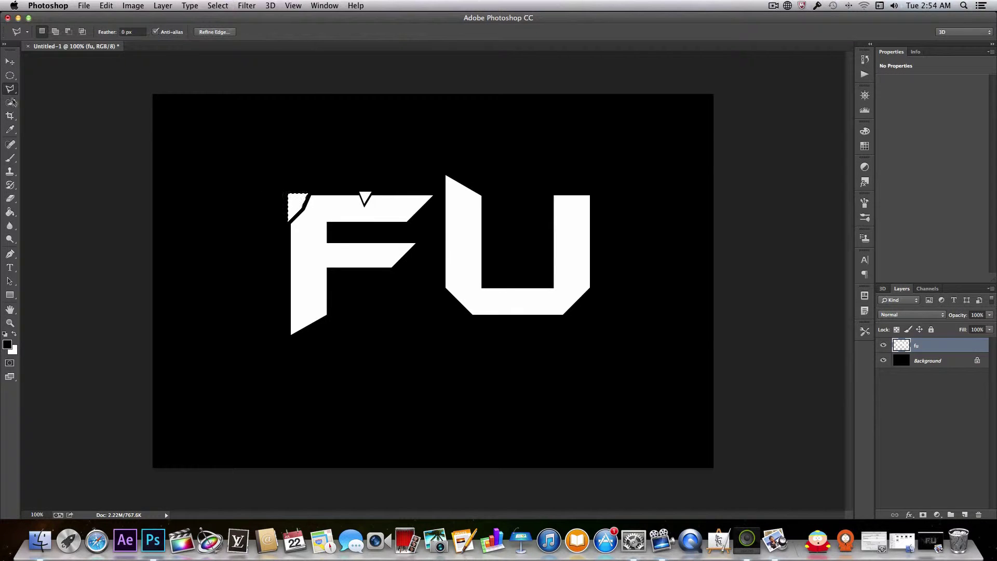
click(302, 257)
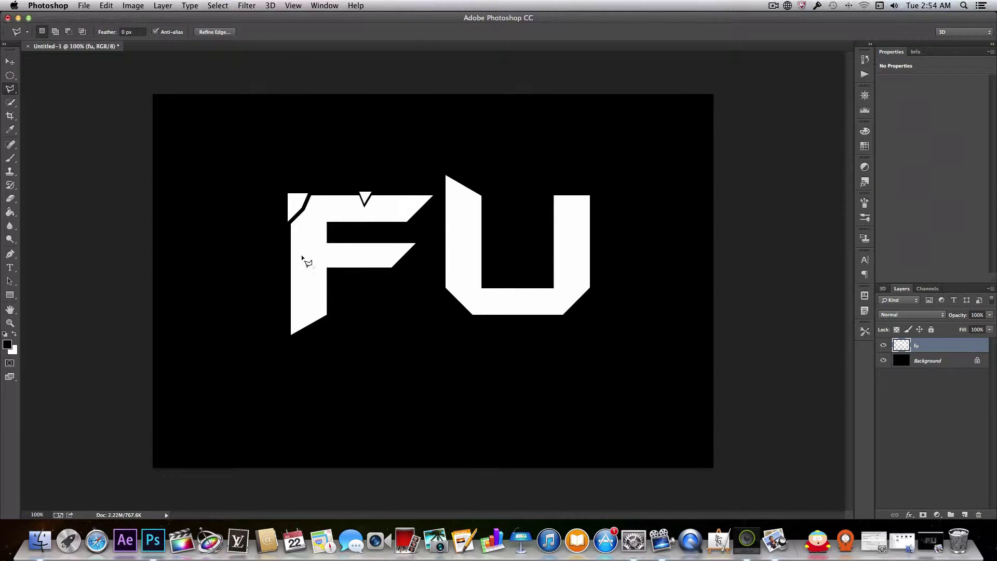
click(278, 279)
click(308, 290)
click(303, 258)
key(v)
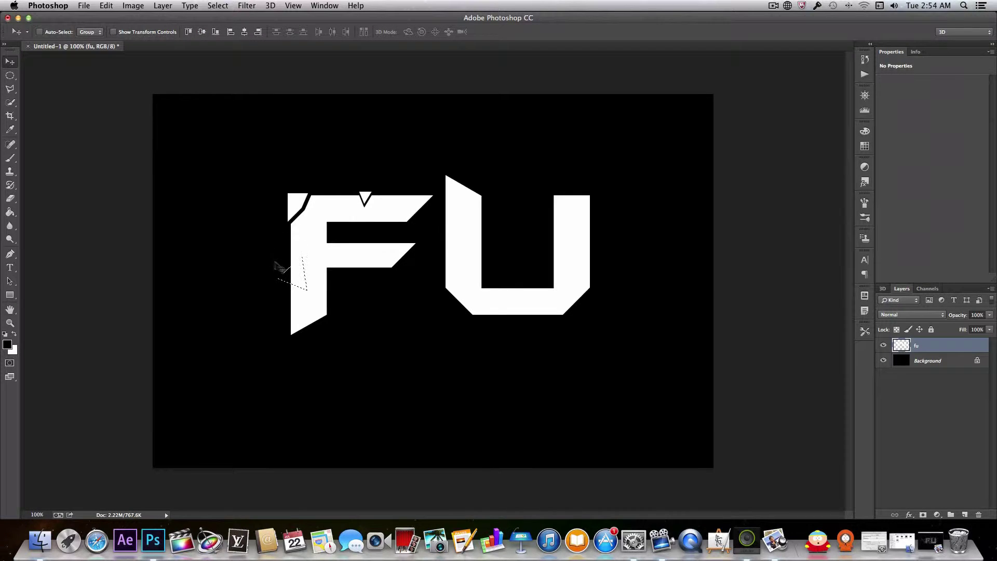
drag(278, 268, 283, 268)
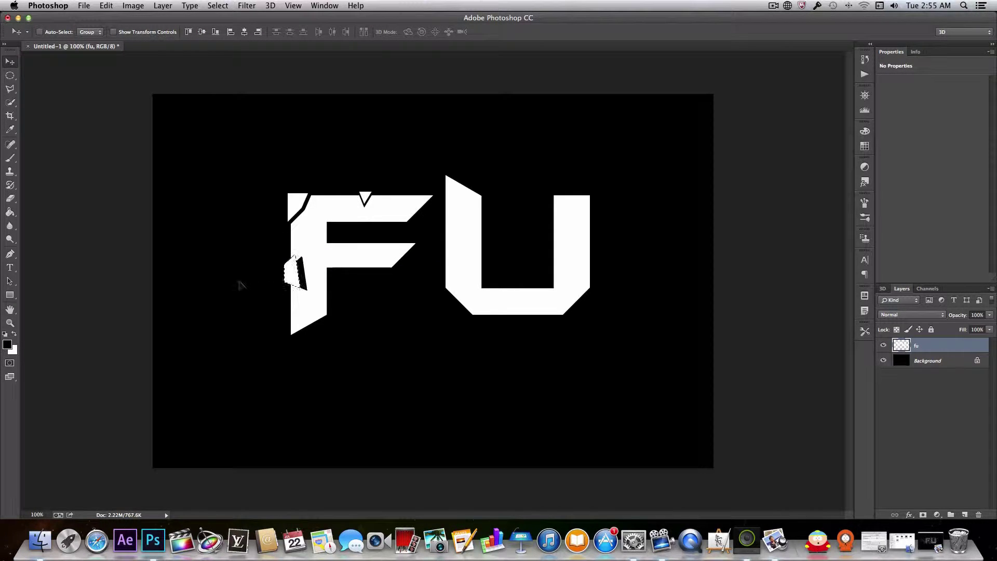
- Deselect, outline a triangular piece at the F's slanted foot with the Polygonal Lasso, and shift it slightly
click(11, 89)
key(super+d)
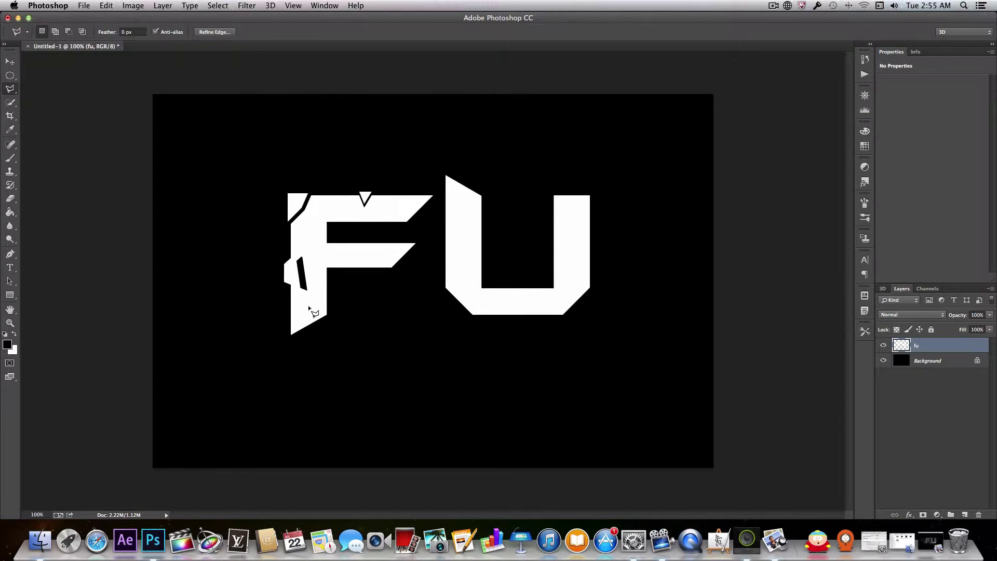
click(304, 342)
click(332, 323)
click(9, 62)
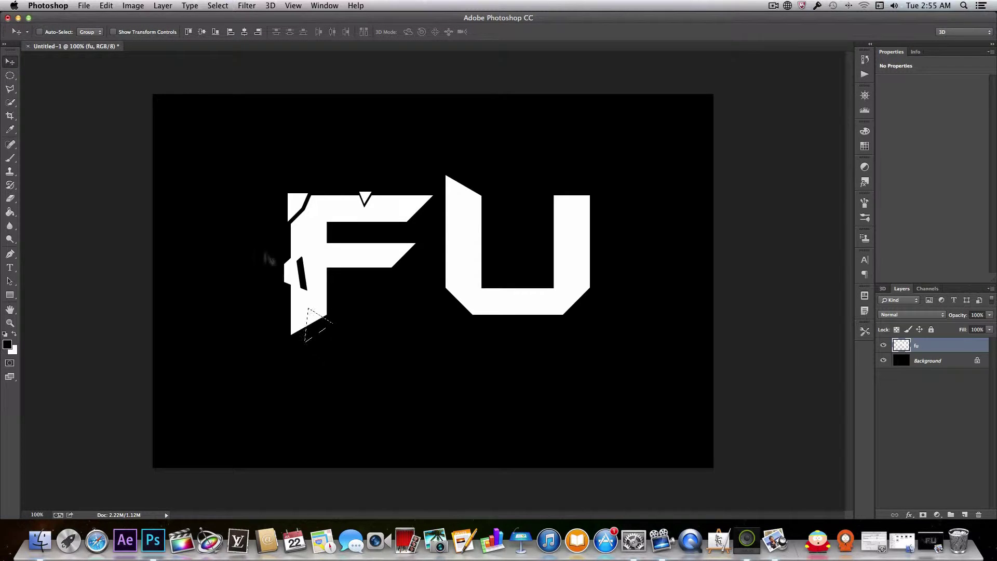
drag(314, 319, 312, 318)
click(13, 89)
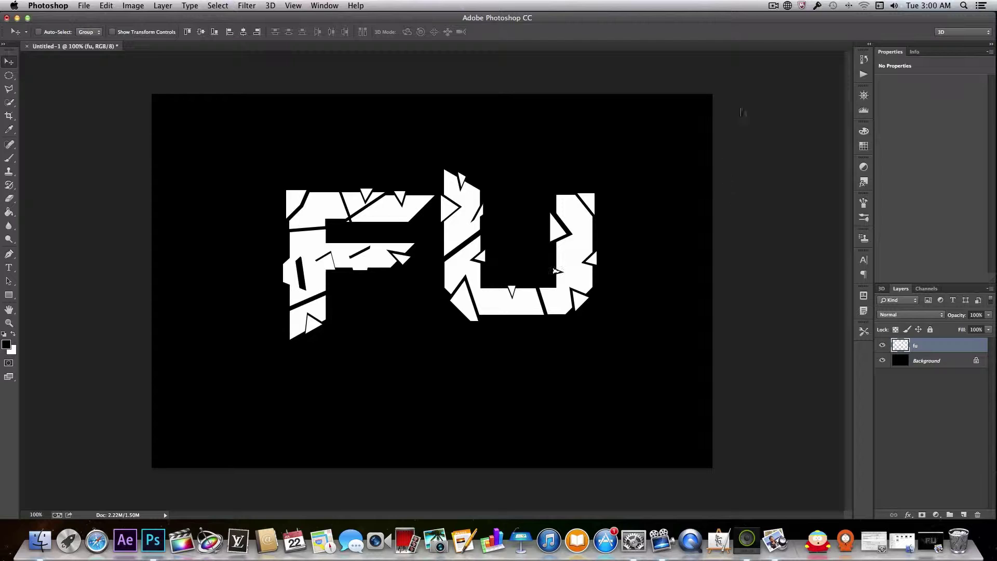
- Place Grunge_gray_20.jpg from the PRO 16 Finder folder into the Photoshop document and position it over the FU lettering
click(28, 18)
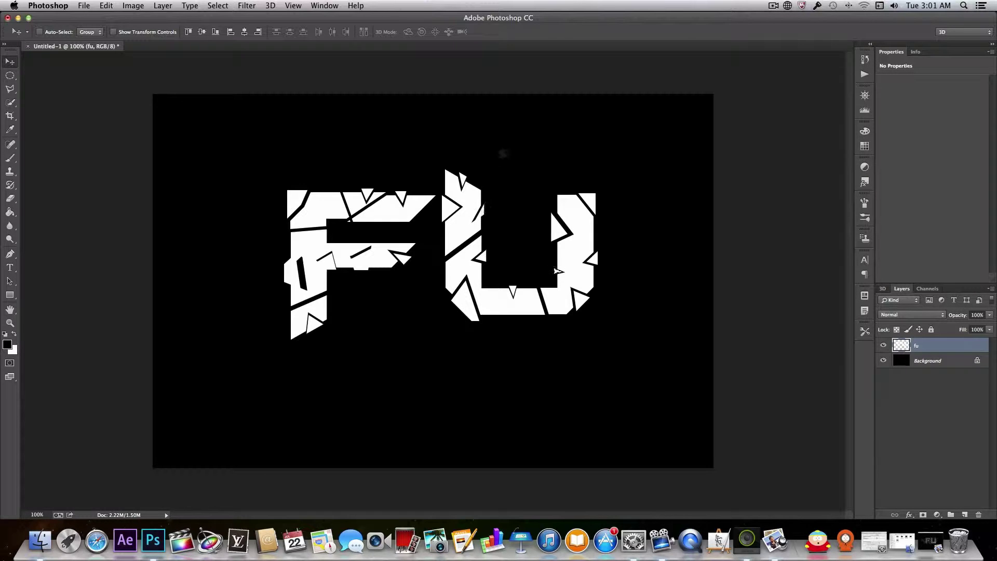
drag(561, 23, 563, 23)
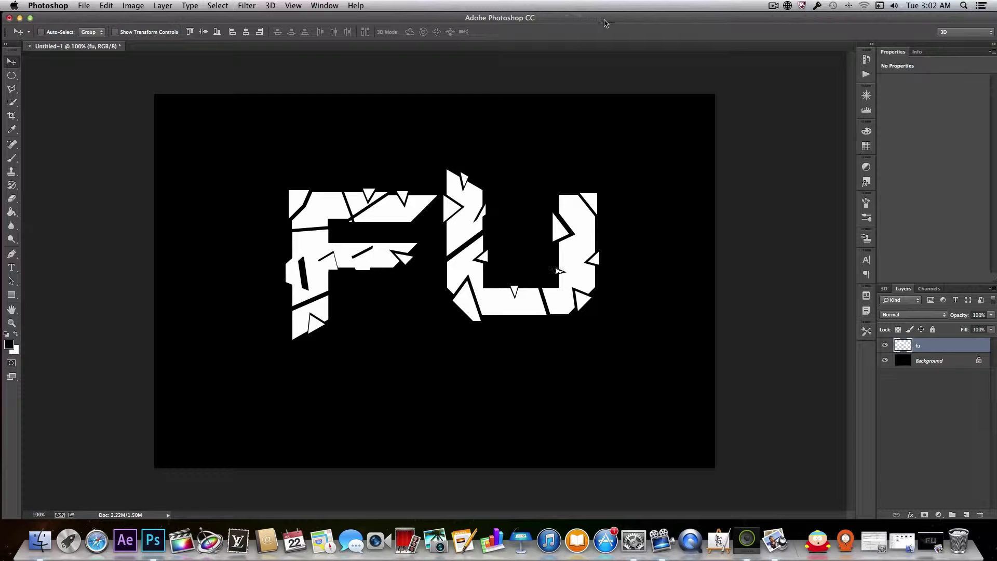
drag(604, 22, 612, 219)
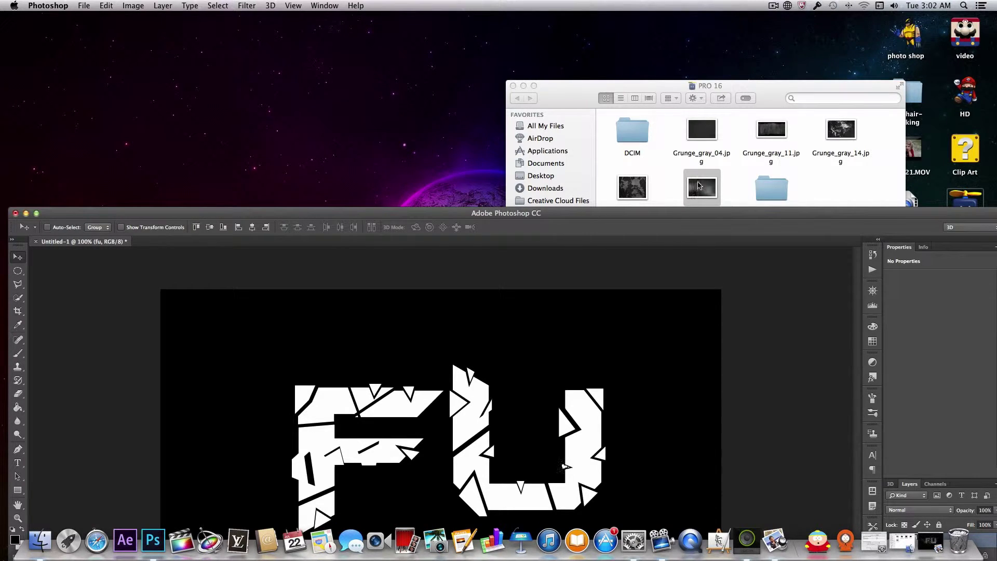
mouse_move(707, 190)
mouse_down()
mouse_move(689, 193)
mouse_move(706, 192)
mouse_up()
drag(695, 204, 704, 192)
drag(701, 178, 556, 323)
drag(565, 466, 566, 467)
drag(559, 217, 552, 14)
drag(565, 226, 460, 213)
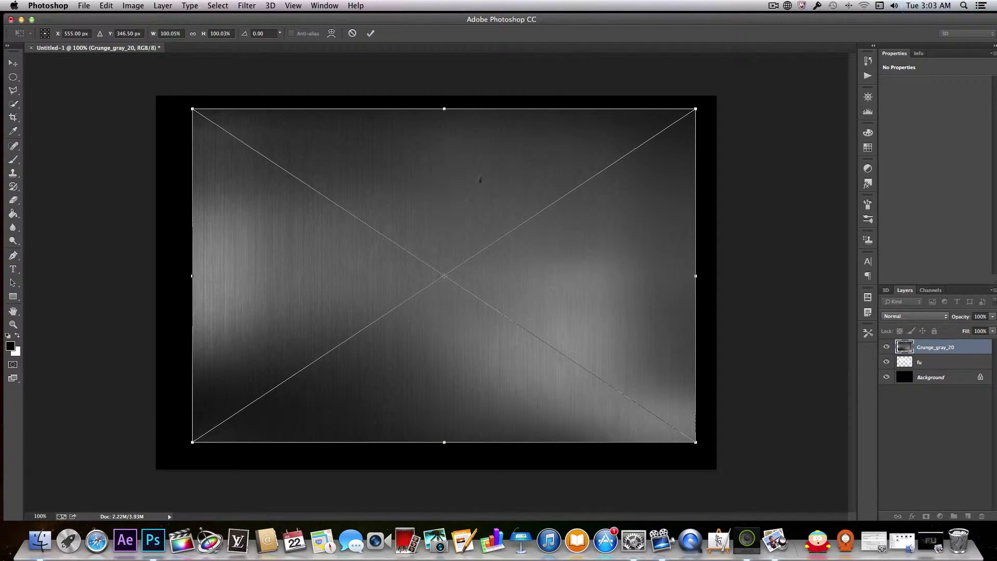
- Set the Grunge_gray_20 layer's blend mode to Multiply and commit its placement
click(923, 316)
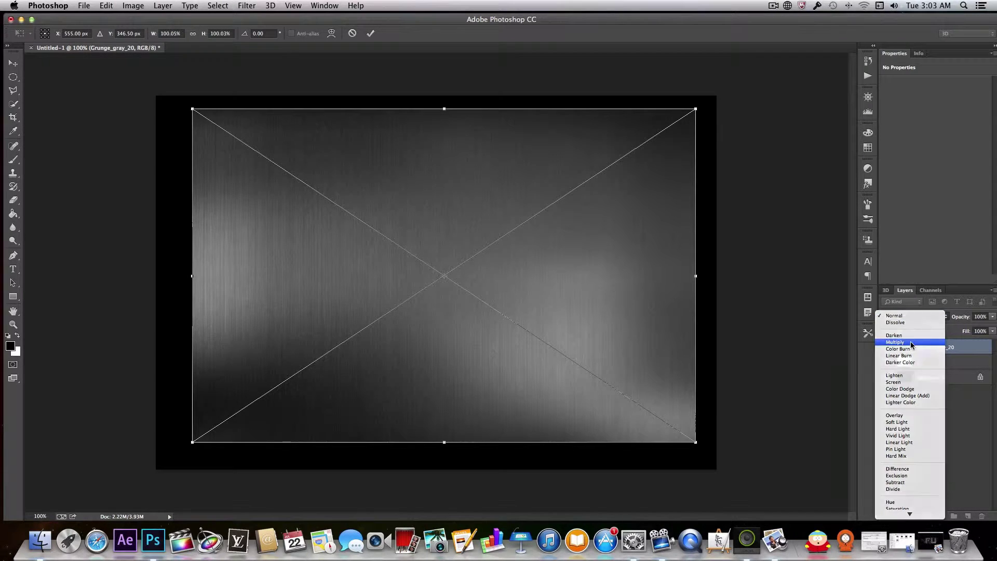
click(913, 347)
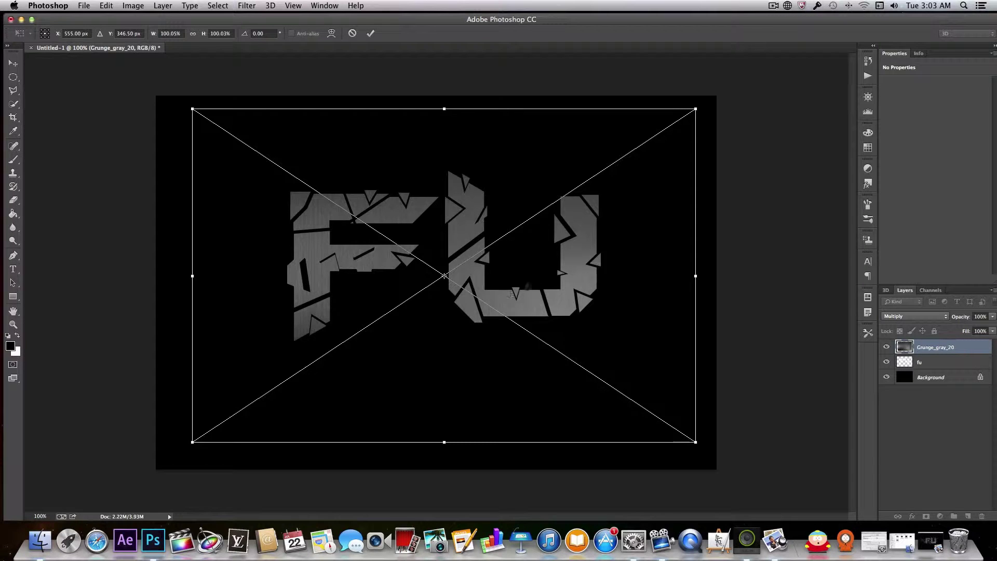
click(371, 33)
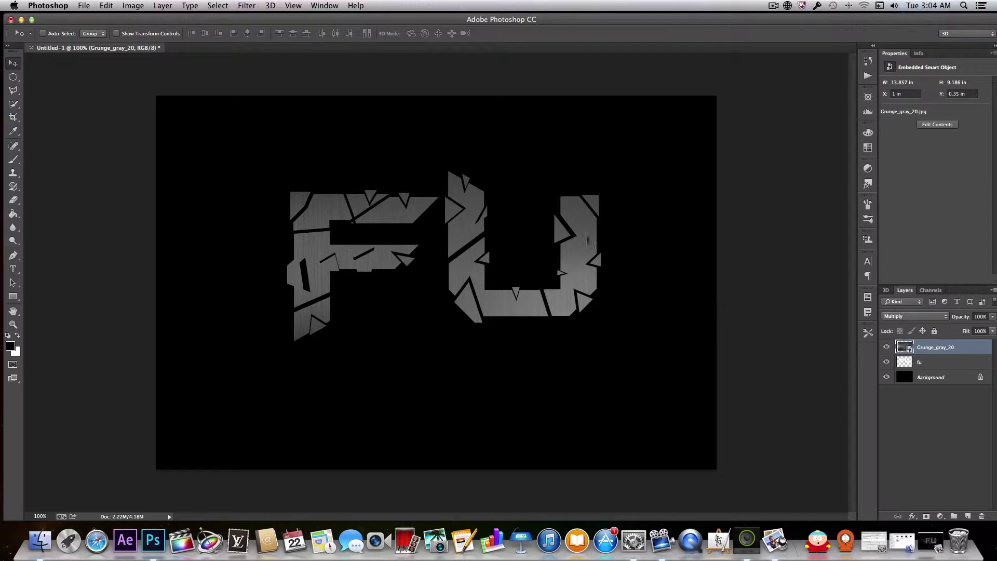
- Open the fu layer's Layer Style settings and add a Bevel & Emboss effect
click(931, 364)
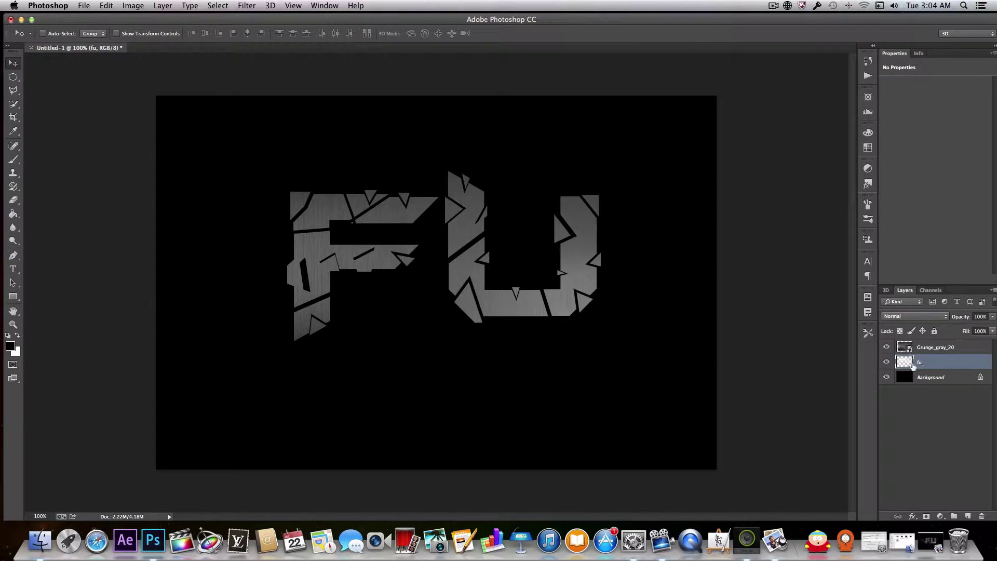
double_click(961, 365)
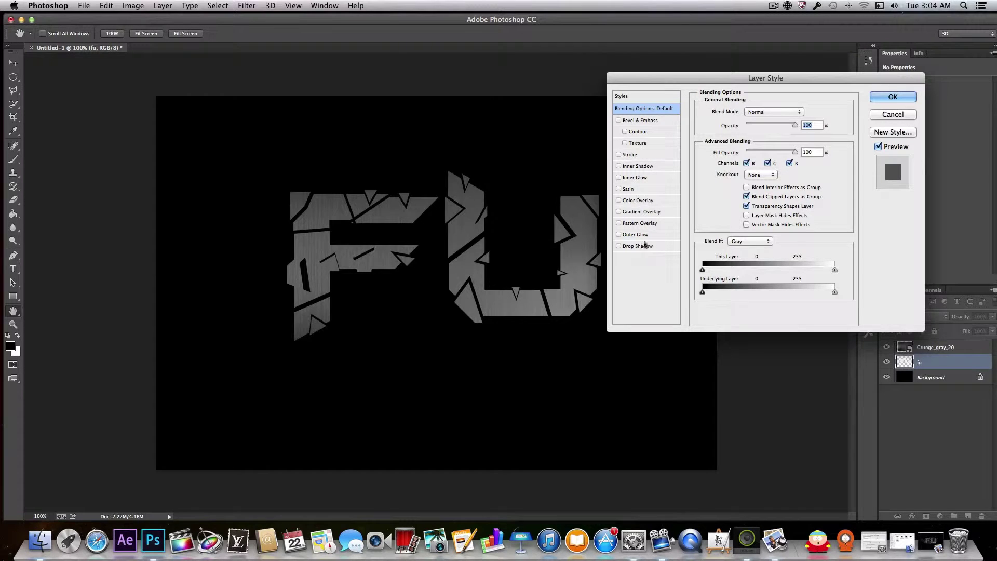
drag(683, 81, 744, 67)
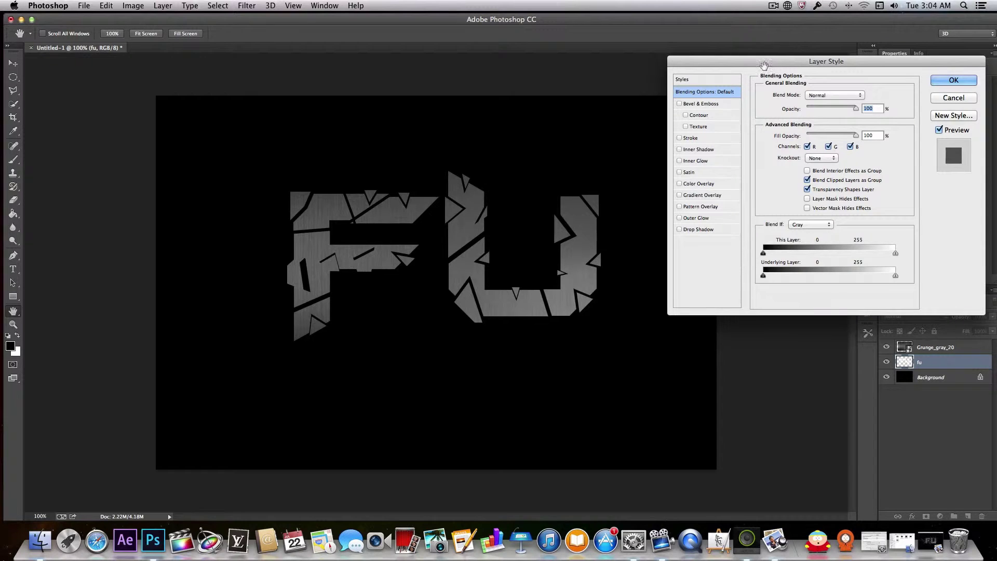
drag(757, 66, 743, 57)
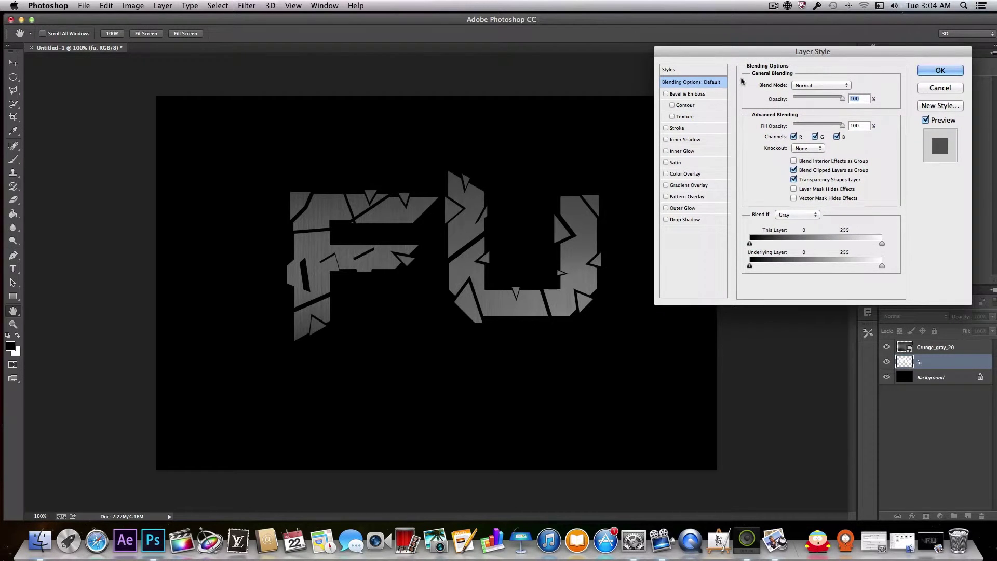
click(666, 94)
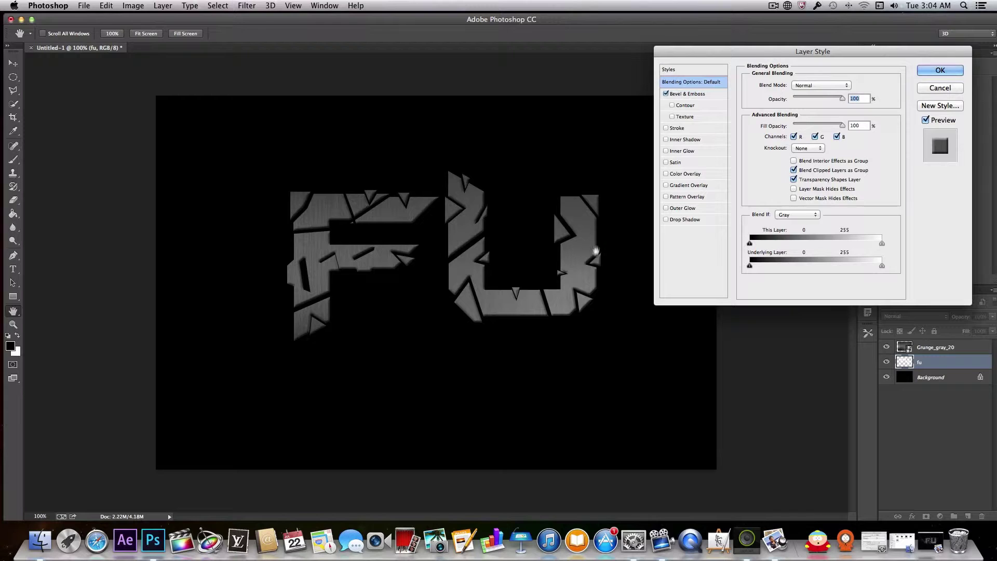
click(696, 94)
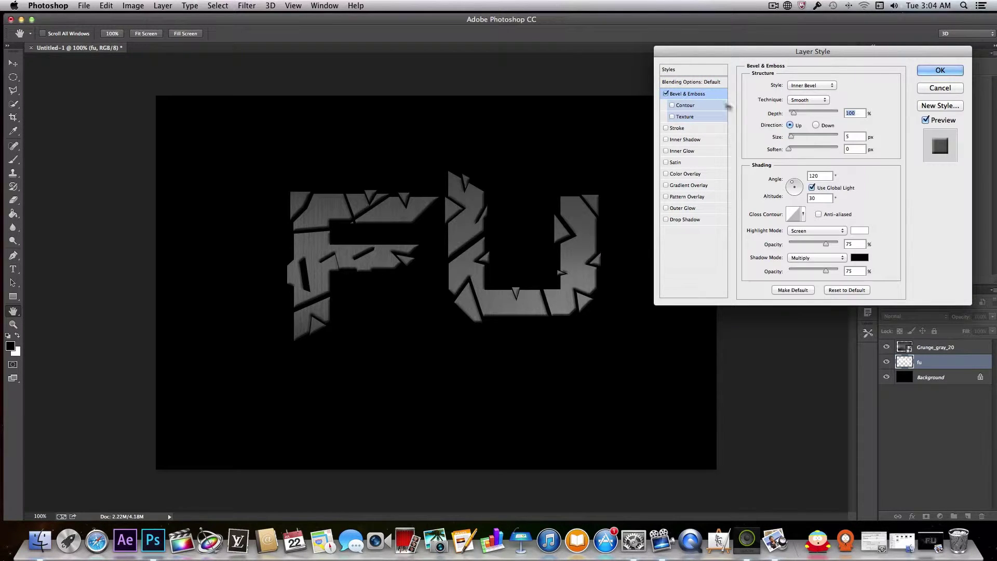
- Try the Chisel Soft and Chisel Hard bevel techniques on the lettering and return to Smooth
click(821, 100)
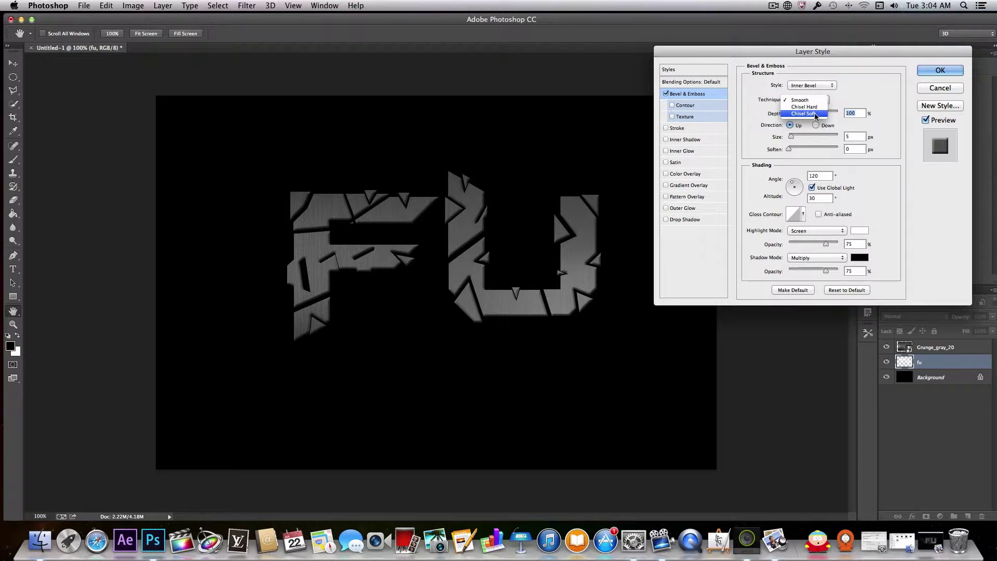
click(806, 114)
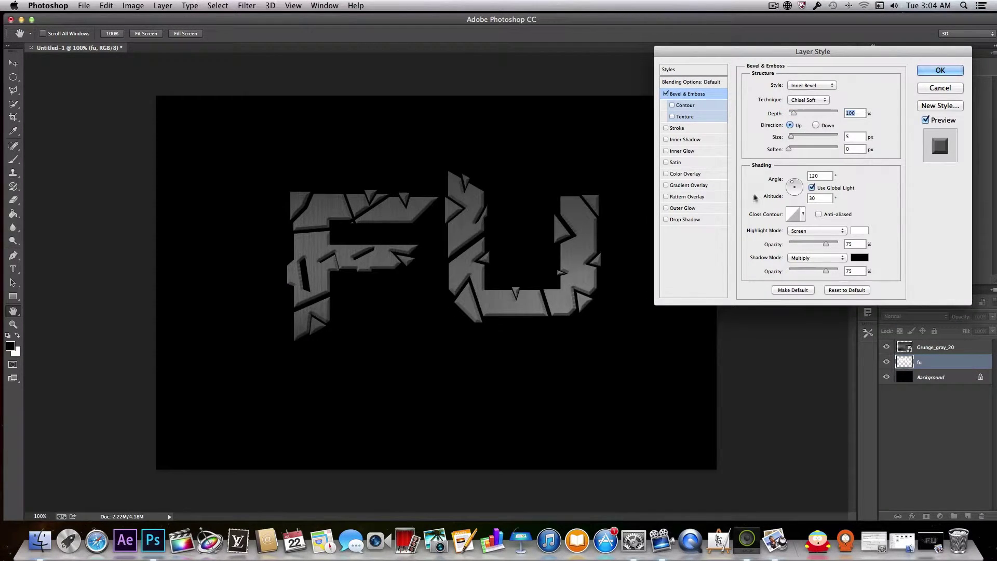
click(808, 101)
click(810, 94)
click(808, 100)
click(809, 93)
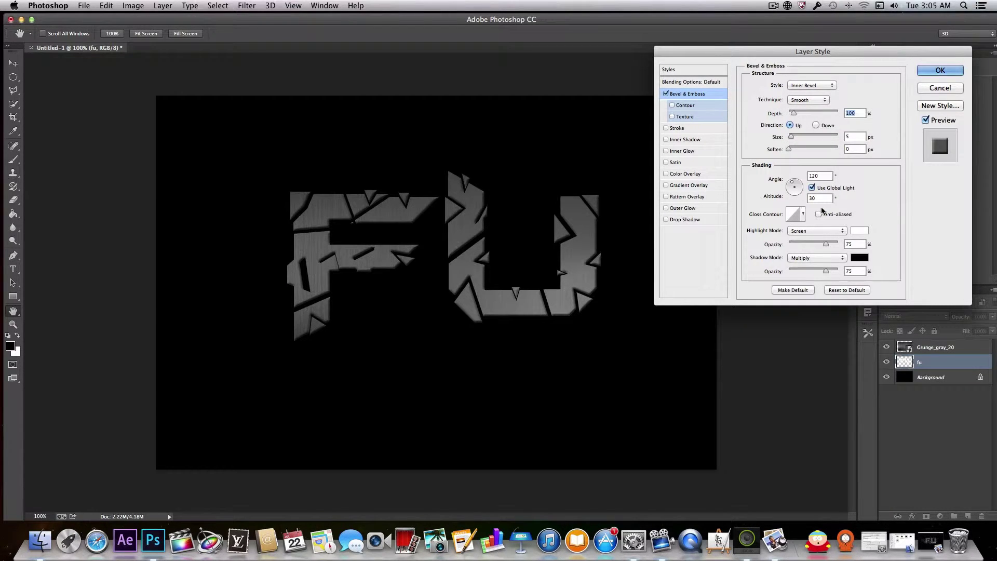
- Try a Stroke effect on the fu layer and turn it off again
click(666, 128)
click(680, 130)
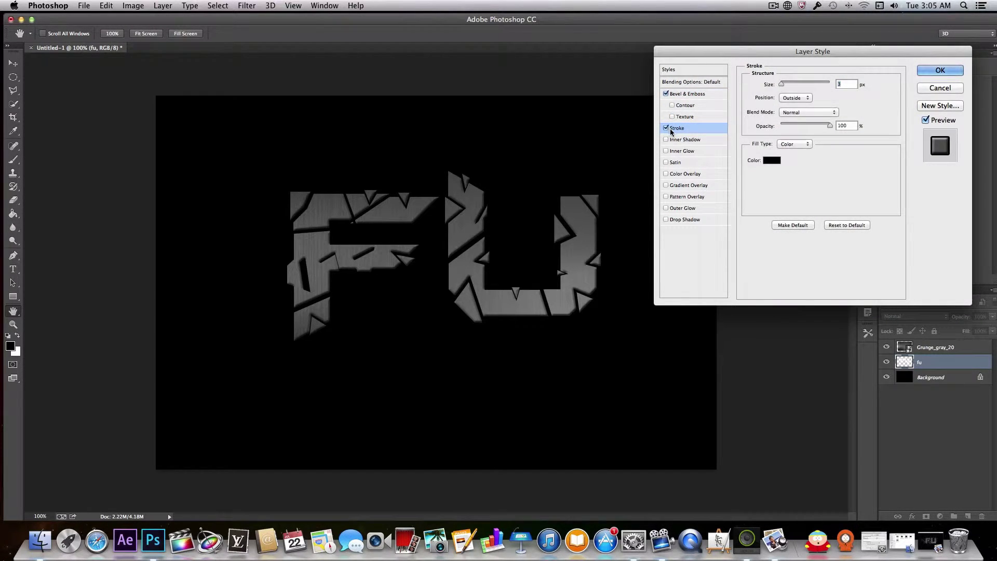
click(666, 129)
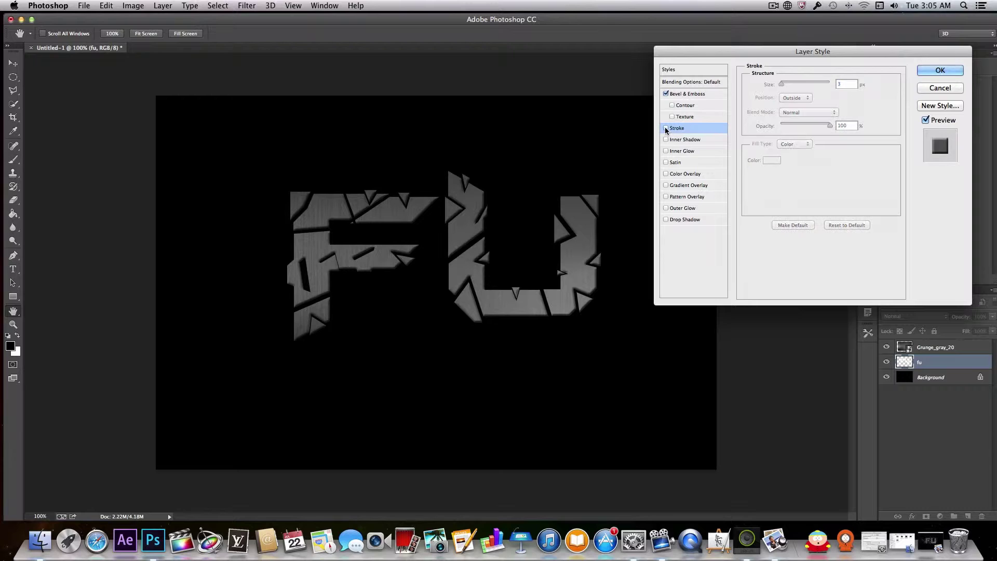
- Add an Inner Shadow to the fu layer and lower its opacity to about 41%
click(691, 139)
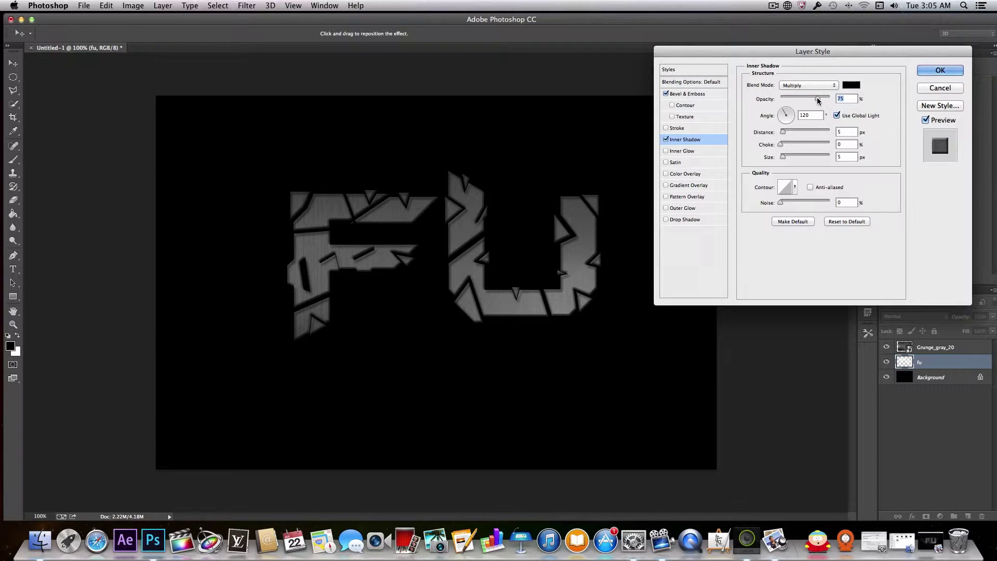
drag(817, 97, 807, 96)
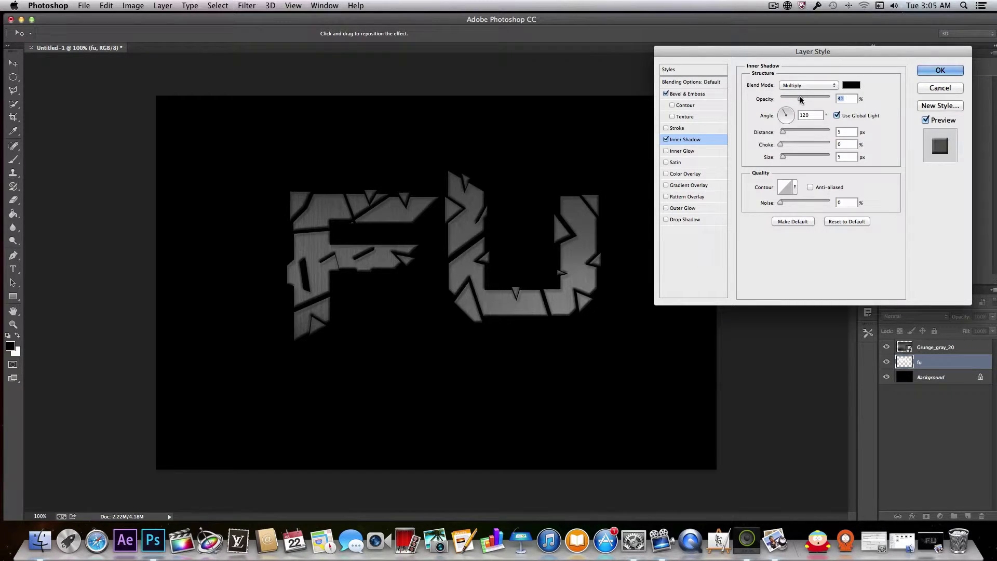
drag(800, 96, 801, 96)
- Try an Inner Glow on the lettering, testing its noise and choke, and turn it off again
click(673, 151)
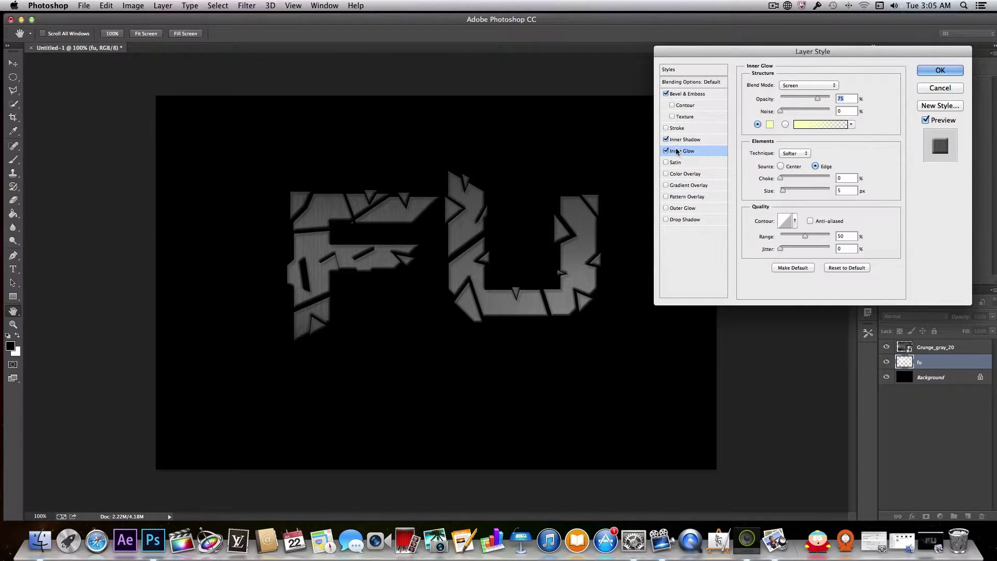
click(666, 150)
click(666, 151)
mouse_move(782, 113)
mouse_down()
mouse_move(801, 115)
mouse_move(779, 110)
mouse_up()
mouse_move(781, 178)
mouse_down()
mouse_move(802, 180)
mouse_move(766, 176)
mouse_up()
click(666, 151)
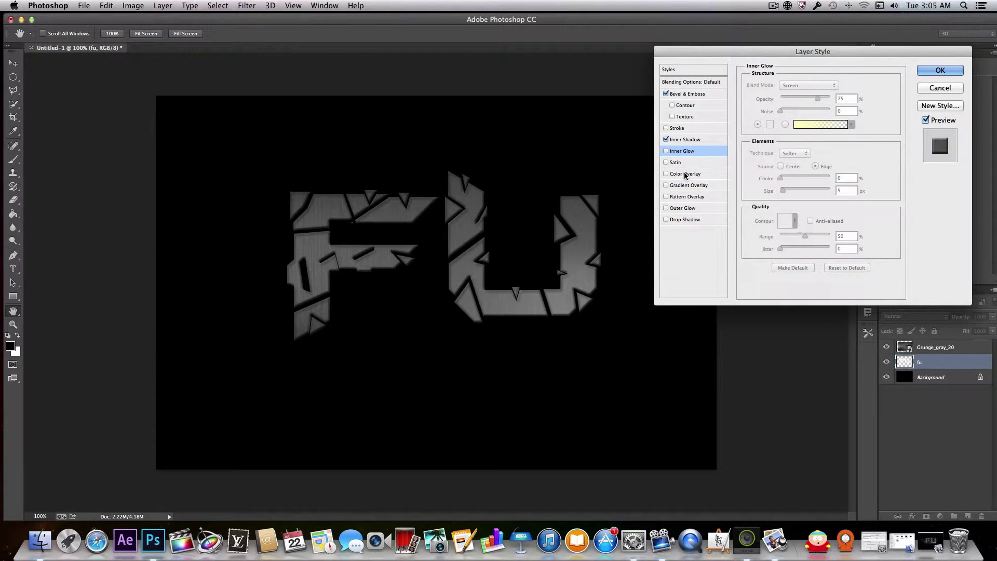
- Add a Color Overlay to the fu layer and try dark blue and pink tones for the lettering
click(695, 175)
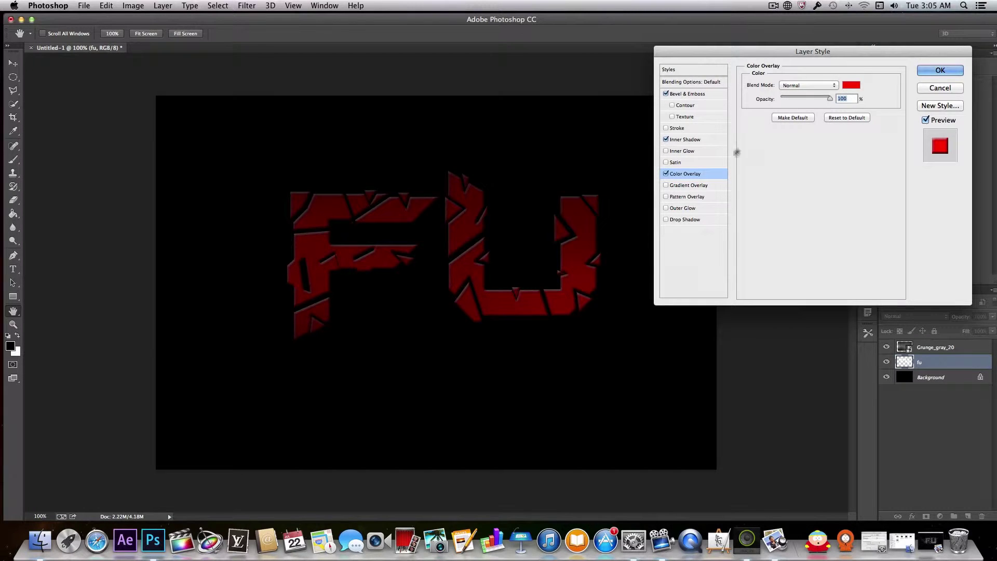
click(857, 86)
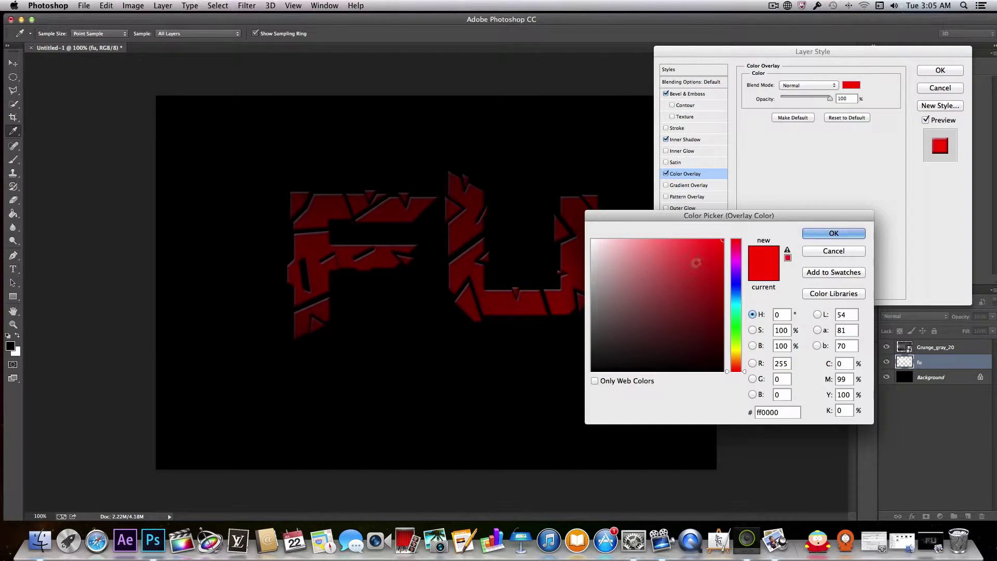
mouse_move(732, 276)
mouse_down()
mouse_move(733, 295)
mouse_move(638, 240)
mouse_move(615, 269)
mouse_move(715, 269)
mouse_move(724, 281)
mouse_move(702, 303)
mouse_up()
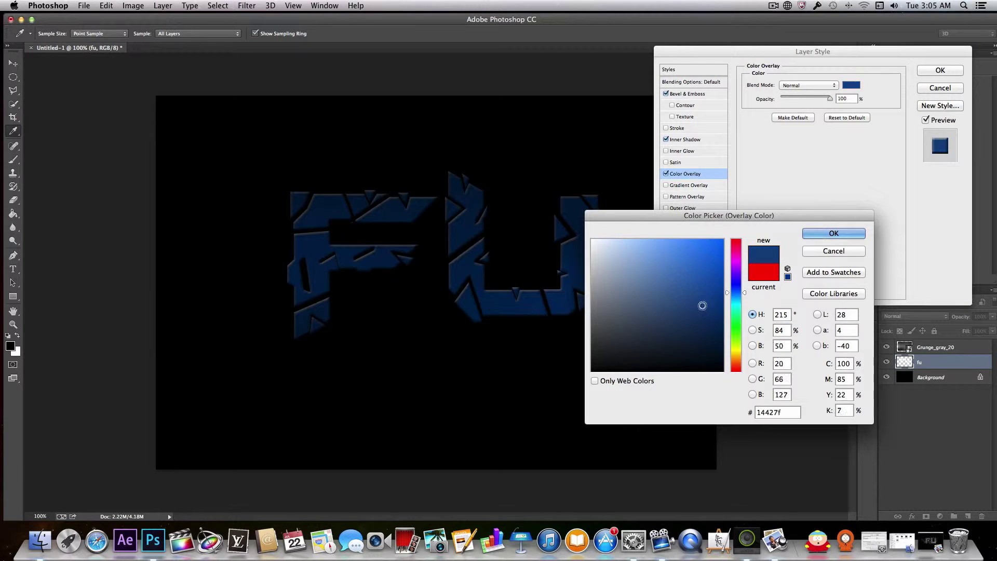
mouse_move(736, 260)
mouse_down()
mouse_move(737, 239)
mouse_move(737, 283)
mouse_move(739, 264)
mouse_move(674, 242)
mouse_move(671, 226)
mouse_move(635, 245)
mouse_up()
click(697, 254)
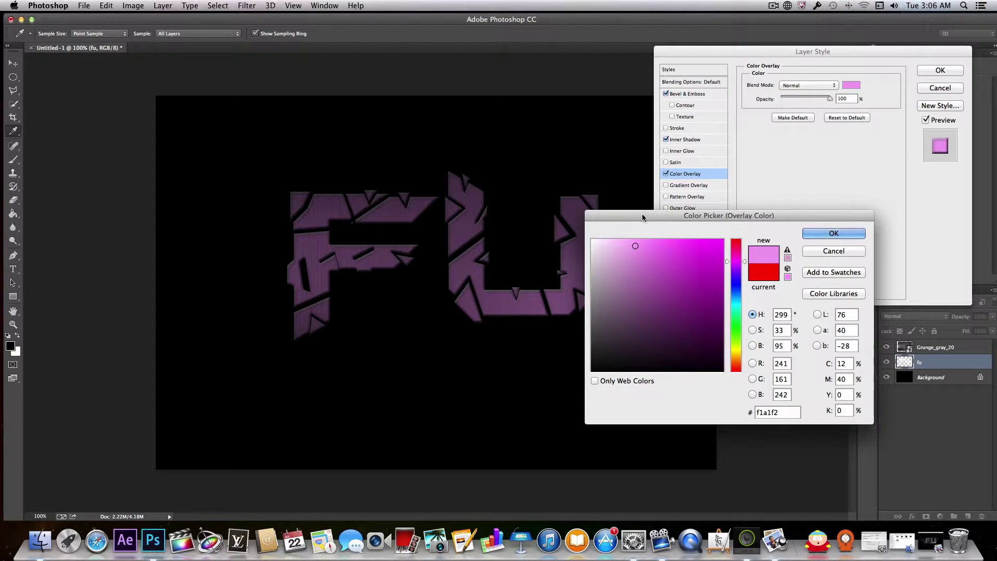
drag(642, 213, 695, 172)
mouse_move(715, 225)
mouse_down()
mouse_move(669, 214)
mouse_move(711, 221)
mouse_move(699, 194)
mouse_up()
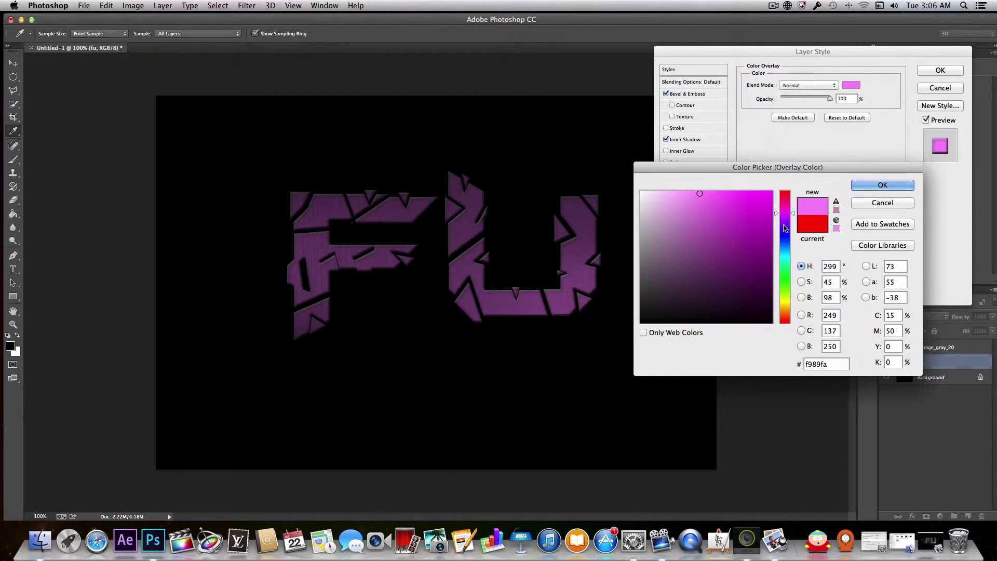
- Try several light blue shades, such as 99aad6 and 93adee, as the overlay color
click(785, 241)
mouse_move(701, 197)
mouse_down()
mouse_move(725, 213)
mouse_move(701, 200)
mouse_move(676, 211)
mouse_up()
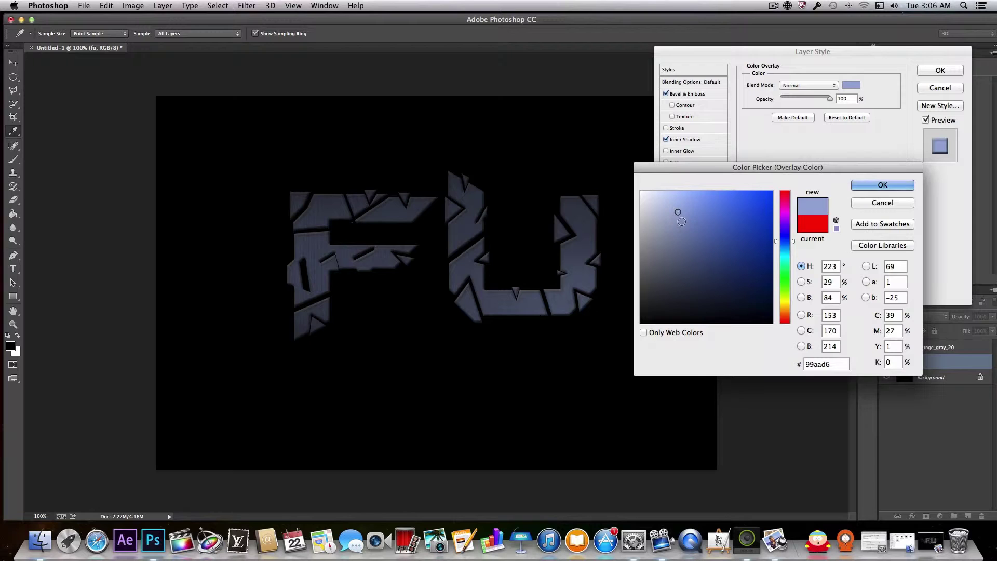
click(690, 199)
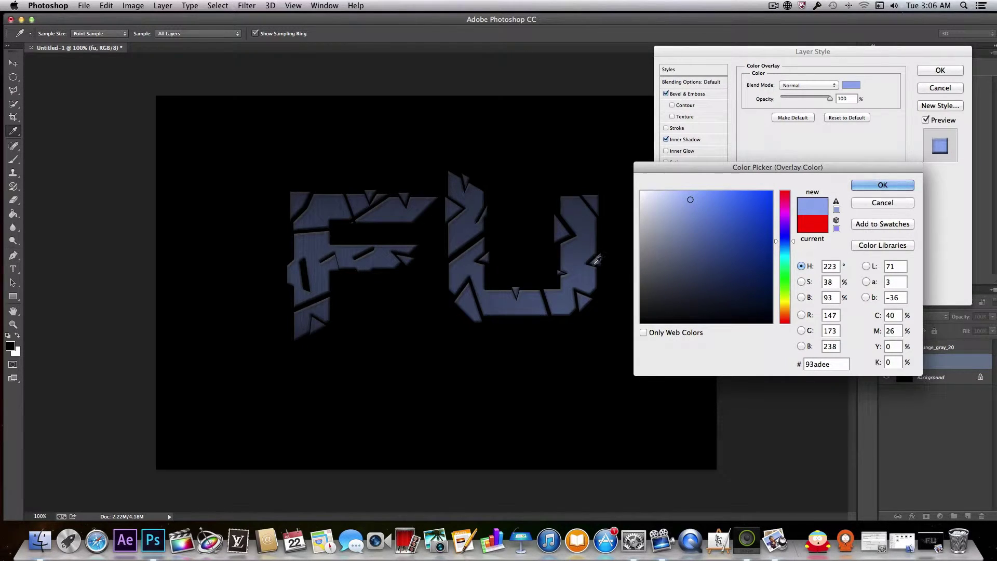
click(701, 197)
click(689, 197)
- Set the overlay color to bright green 68ea5e, lower its opacity to about 64%, and apply the layer style
drag(781, 242, 780, 281)
click(744, 255)
click(722, 238)
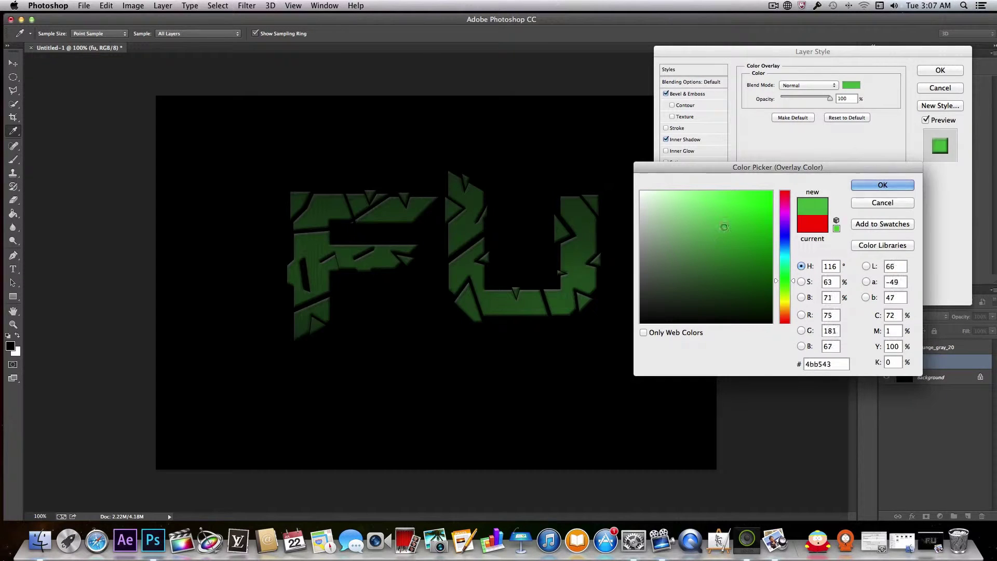
click(725, 217)
click(719, 201)
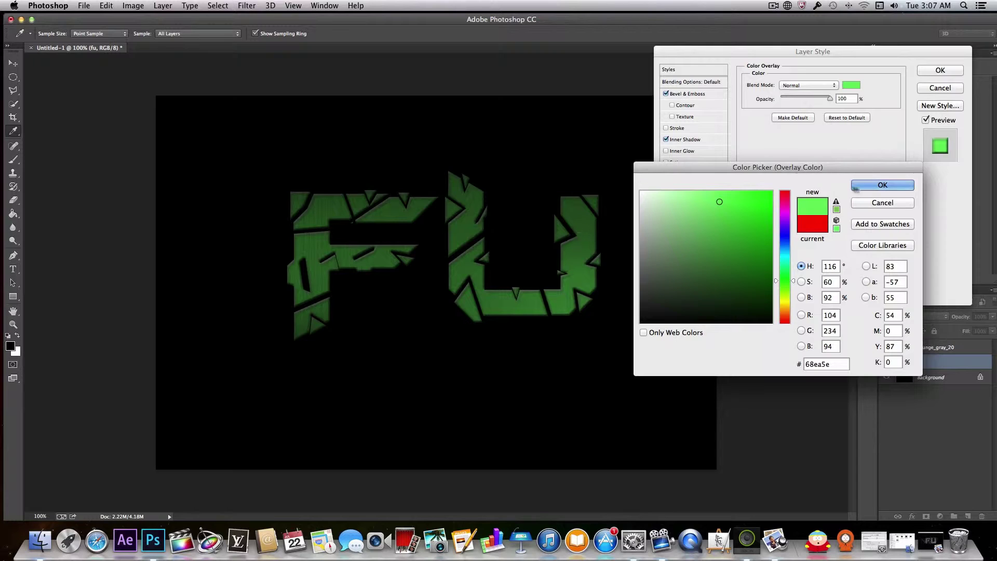
click(874, 187)
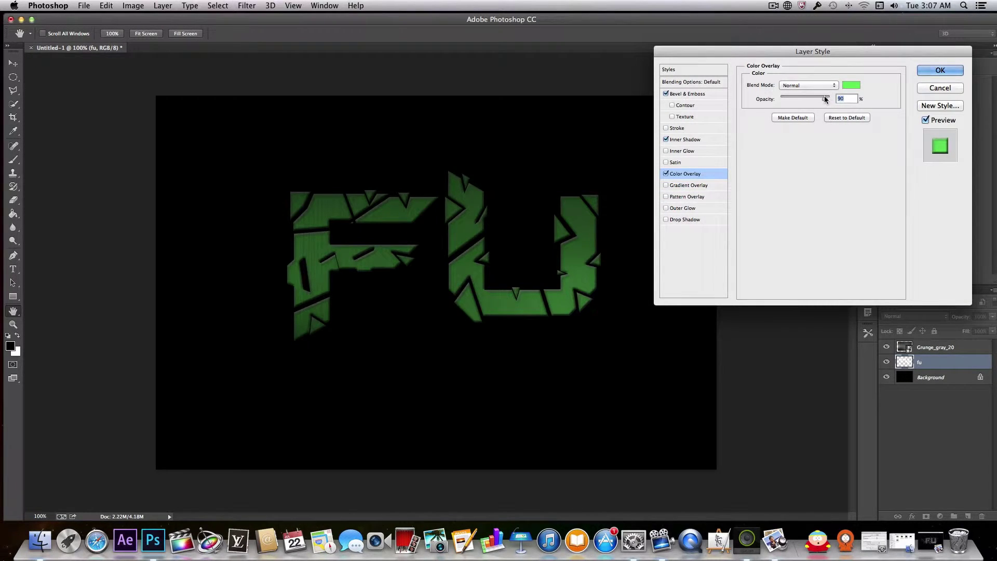
drag(830, 97, 812, 94)
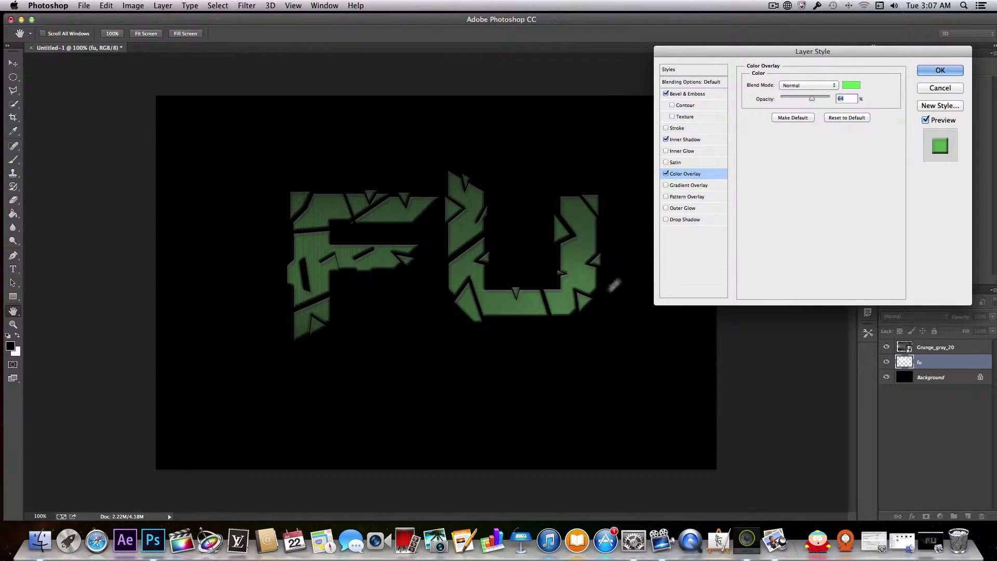
click(941, 69)
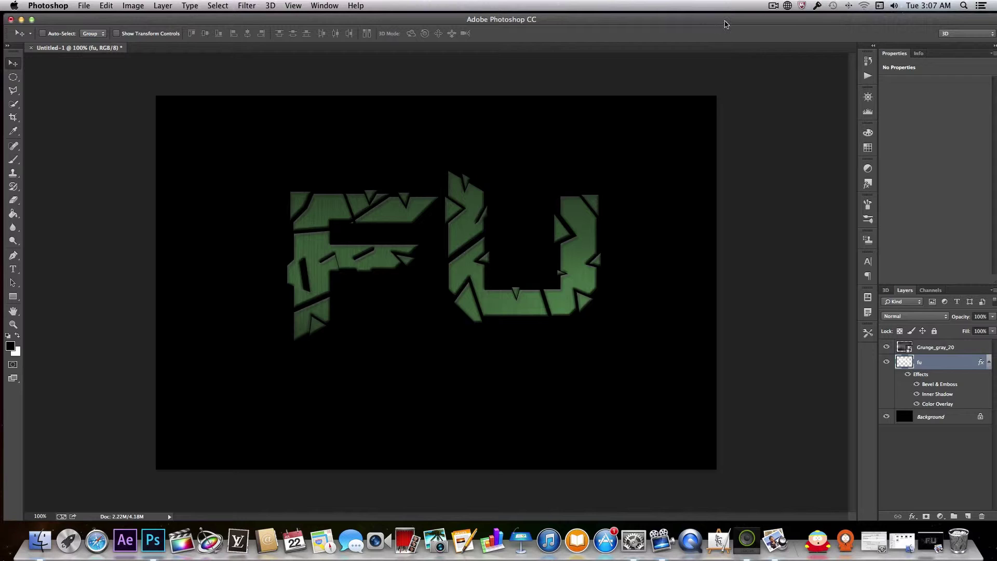
- Look through the photo shop, PRO 16 and Downloads folders in Finder for a broken-glass image
drag(728, 21, 747, 145)
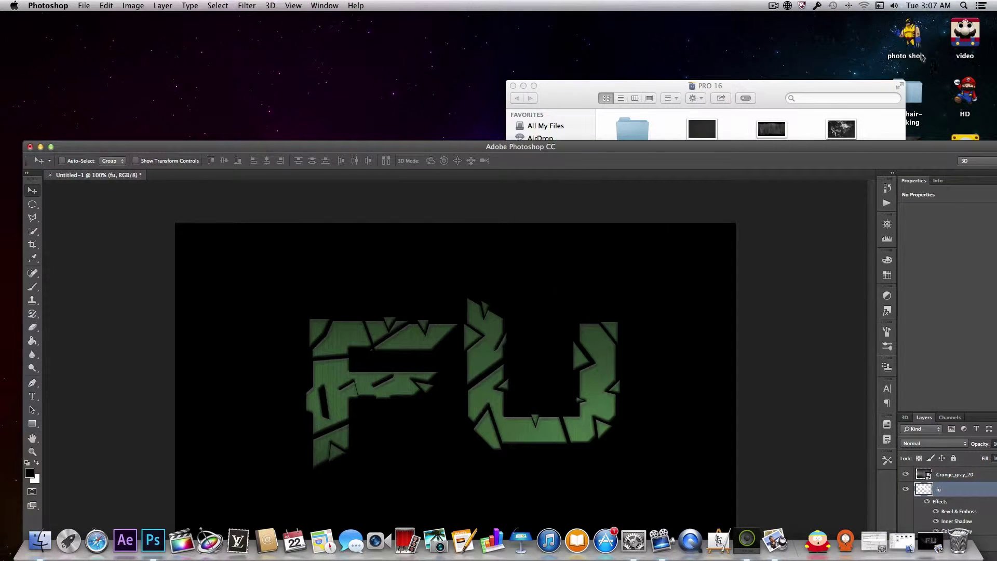
double_click(908, 39)
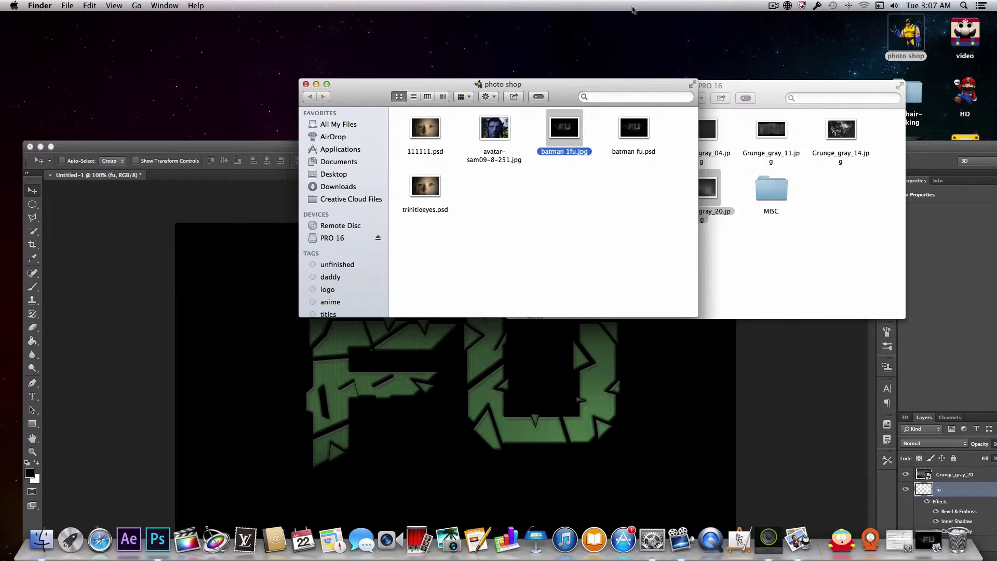
click(305, 84)
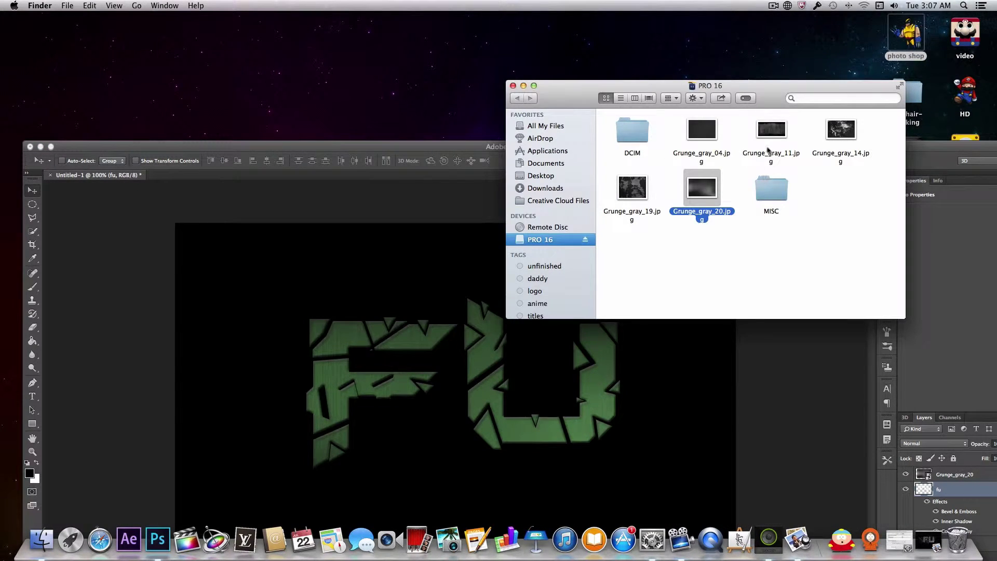
click(513, 85)
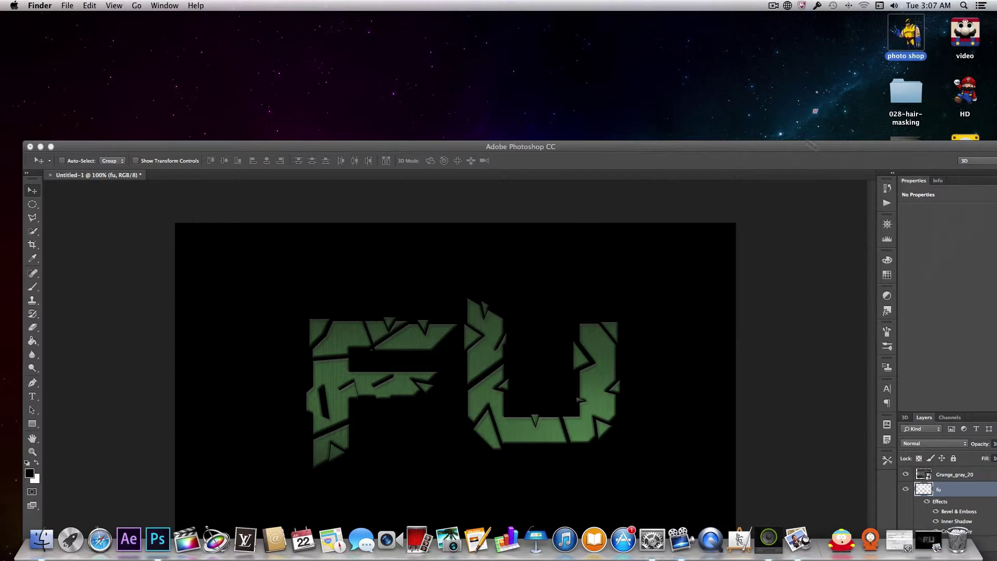
click(835, 149)
drag(831, 149, 842, 66)
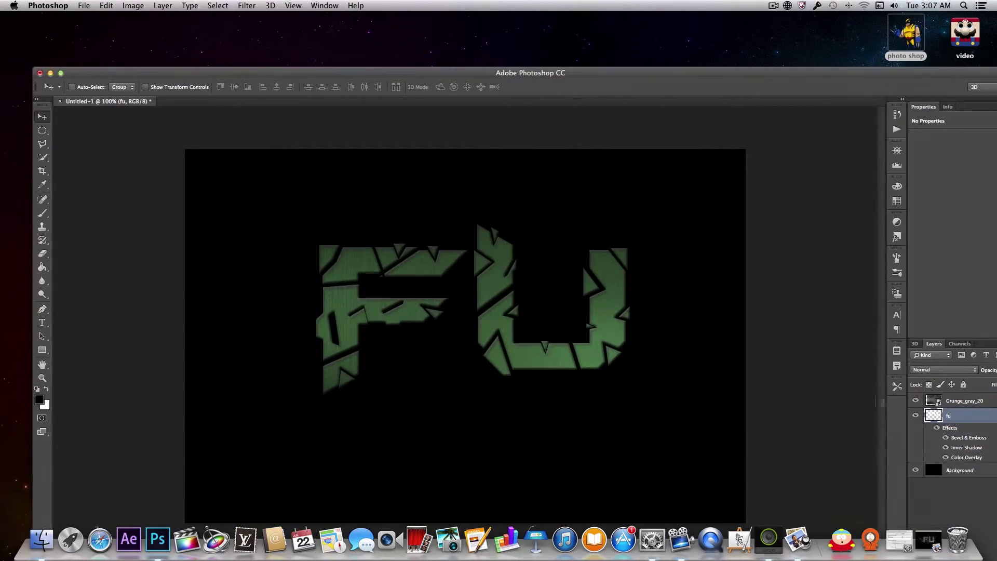
click(841, 540)
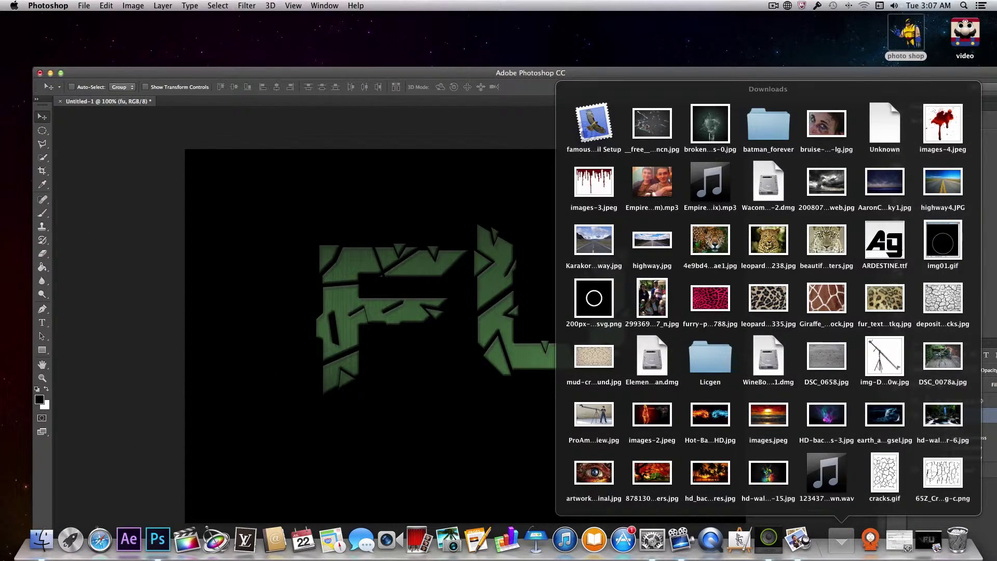
click(841, 540)
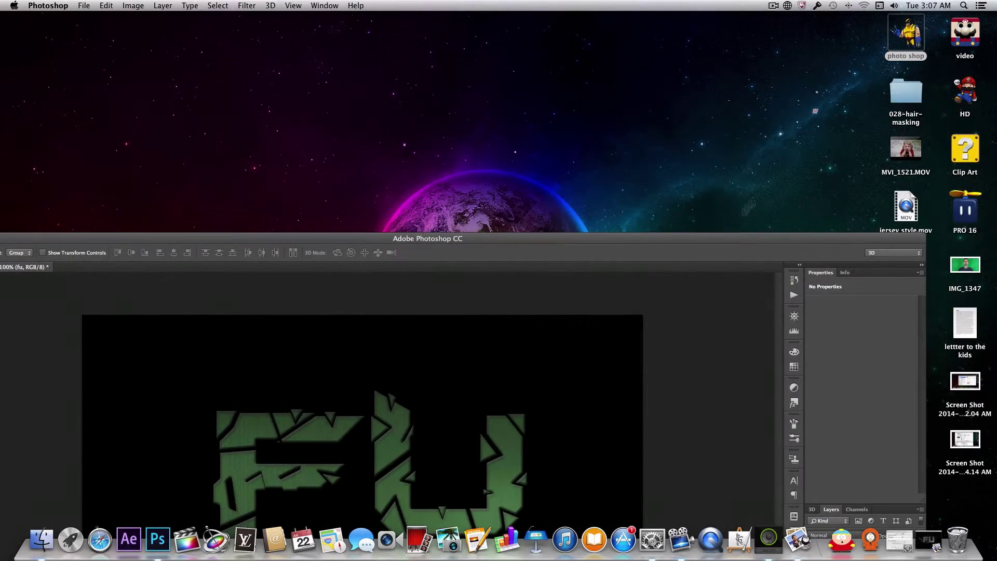
- Place the the_dark_knight_rises_broken_glass-1280x720 image from the HD folder above the fu layer and blend it with Screen
double_click(965, 93)
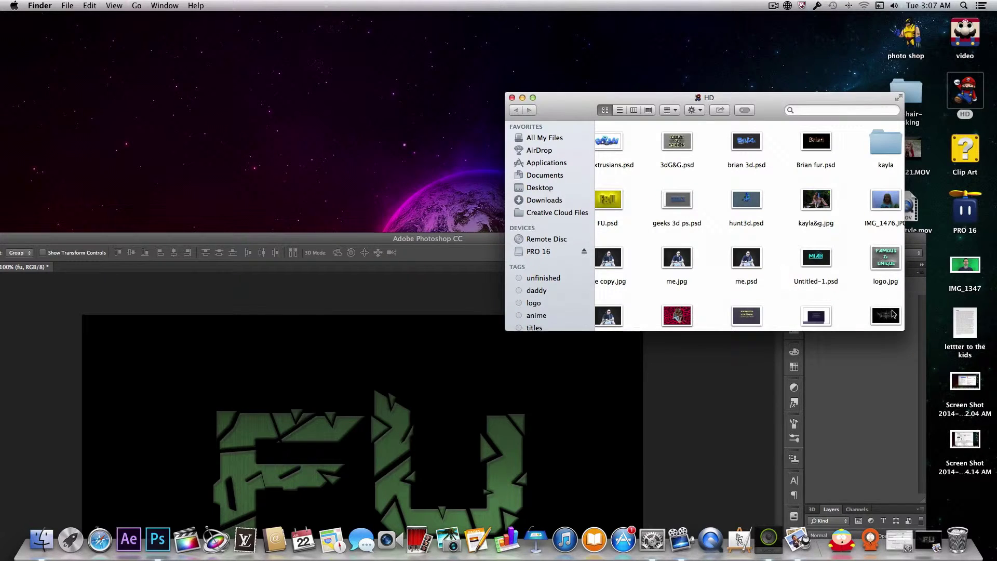
drag(894, 313, 431, 407)
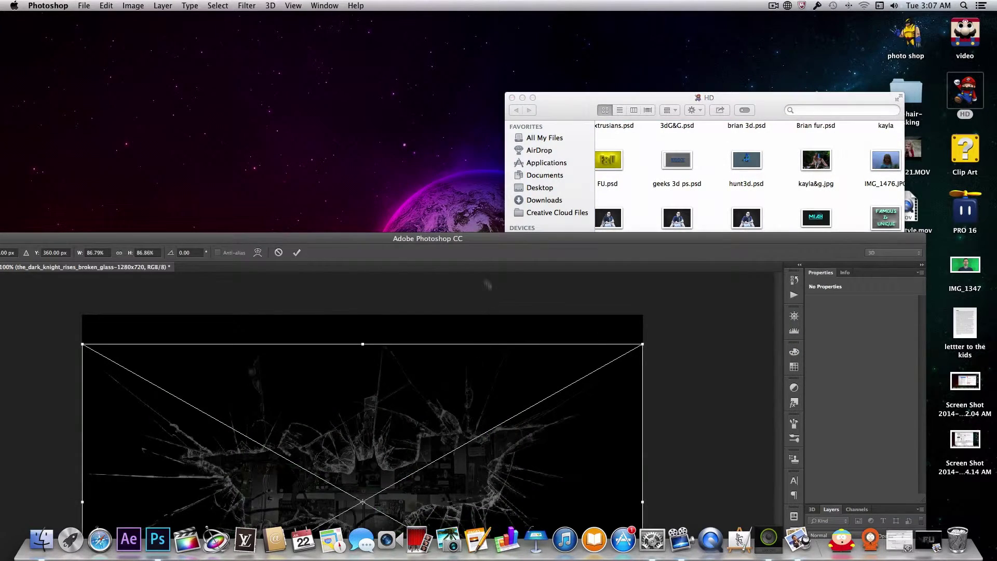
drag(562, 239, 635, 16)
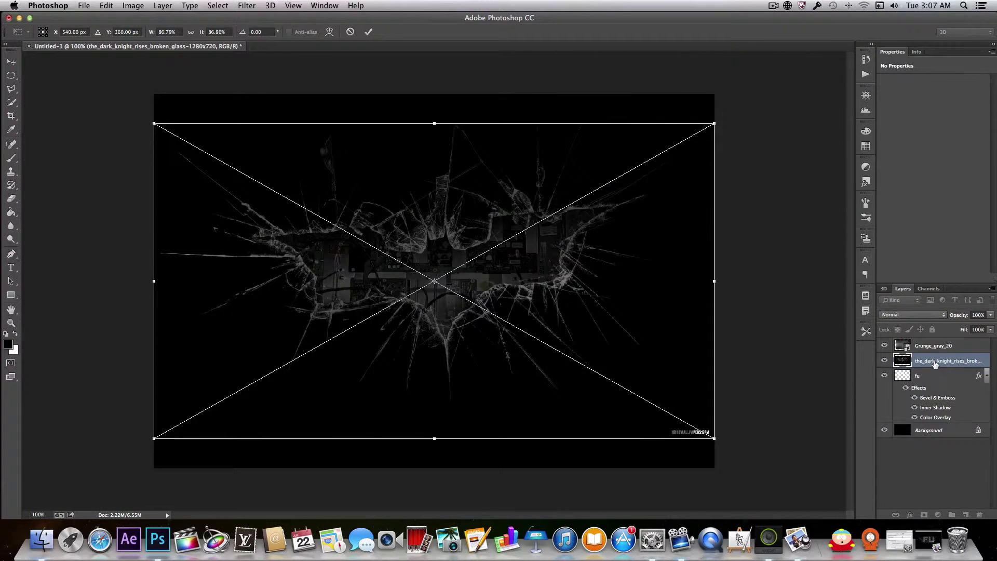
click(934, 315)
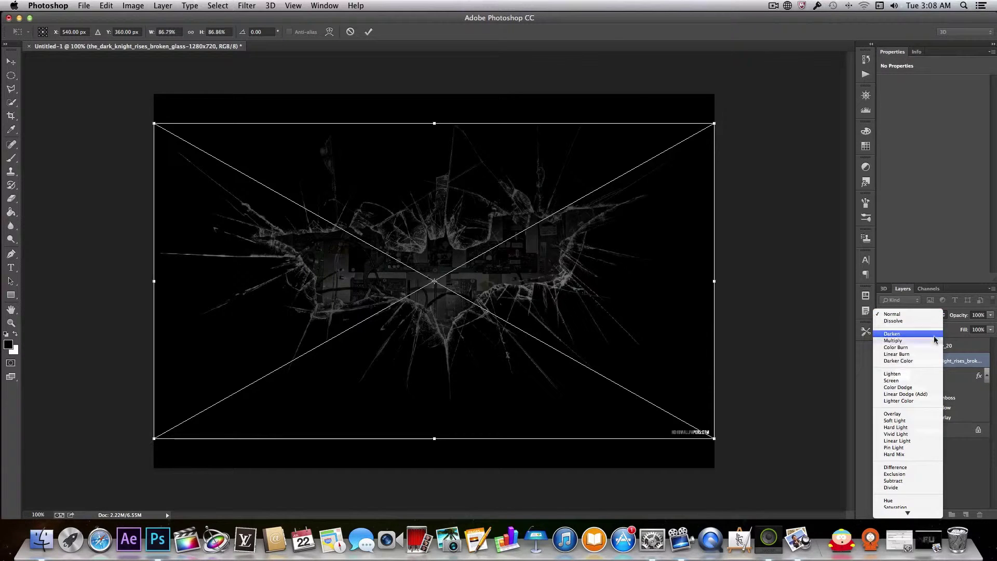
click(910, 381)
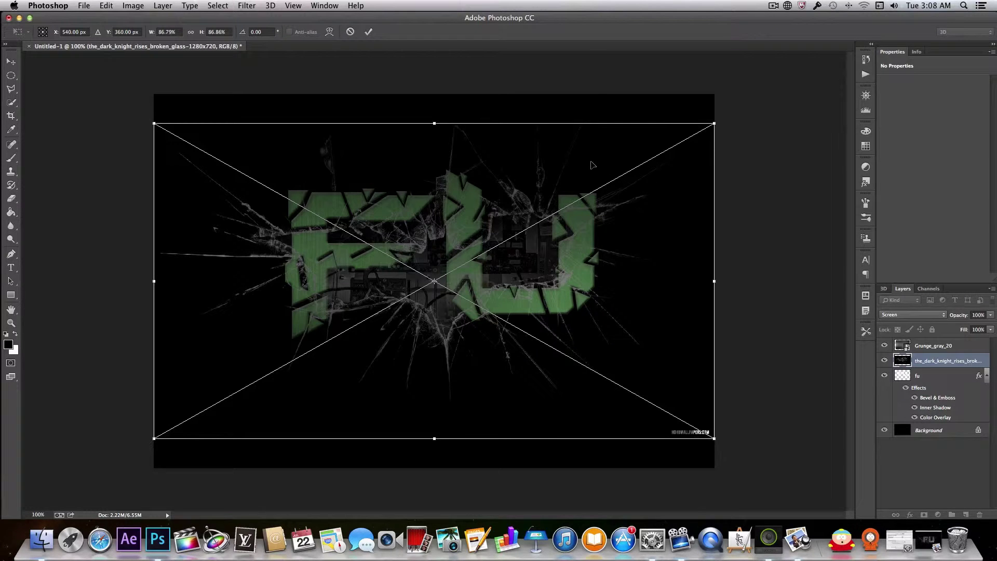
- Shift the broken-glass image slightly up and left, stretch its width to about 97%, and commit the placement
drag(592, 165, 579, 152)
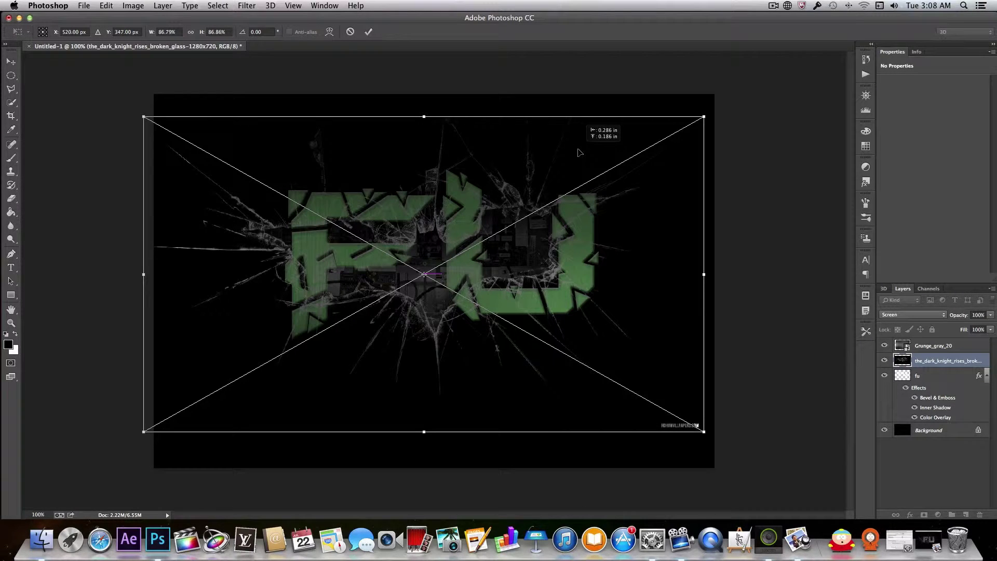
drag(580, 152, 580, 153)
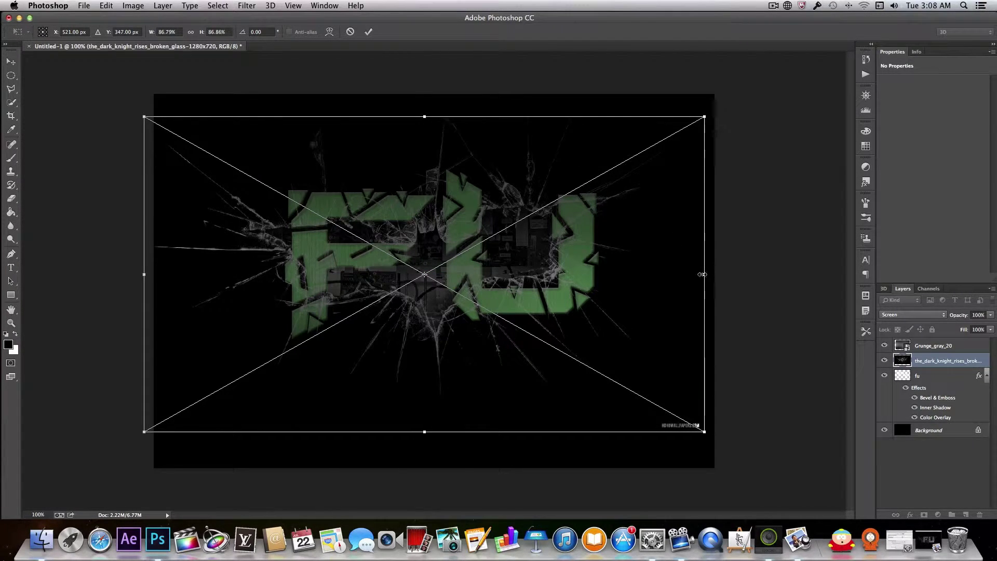
drag(701, 274, 734, 274)
drag(144, 275, 118, 273)
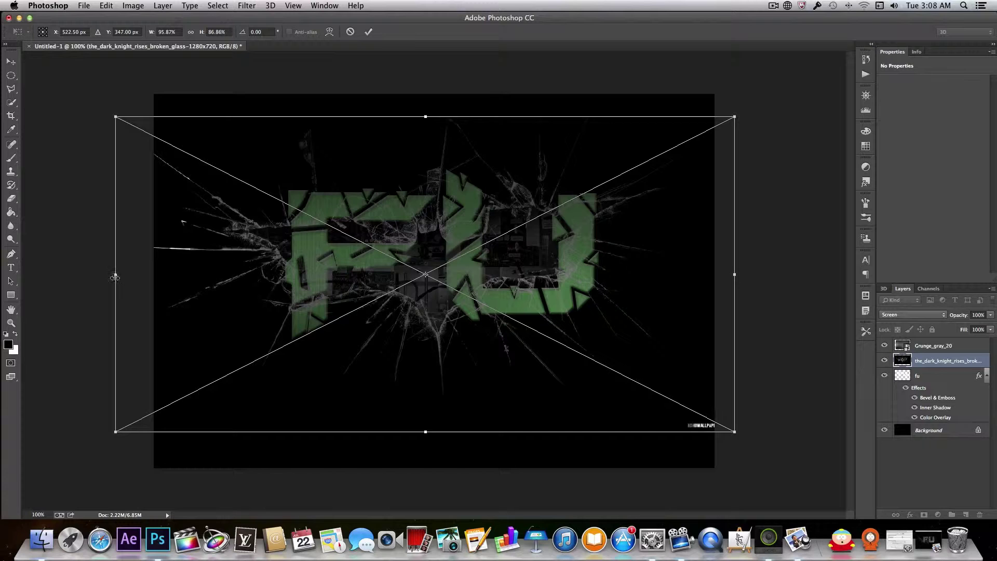
drag(117, 275, 111, 273)
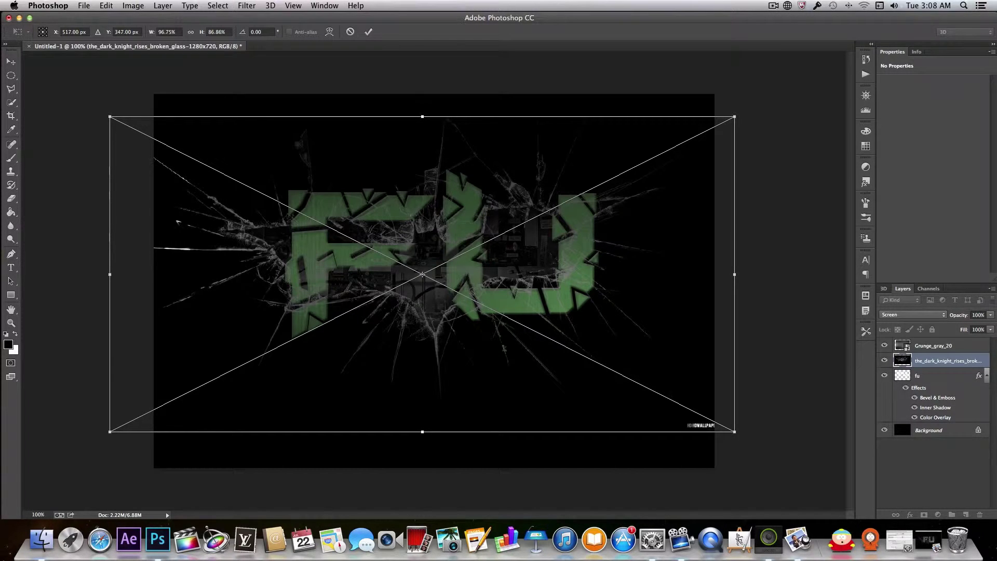
mouse_move(473, 195)
mouse_down()
mouse_move(476, 157)
mouse_move(472, 196)
mouse_up()
click(368, 32)
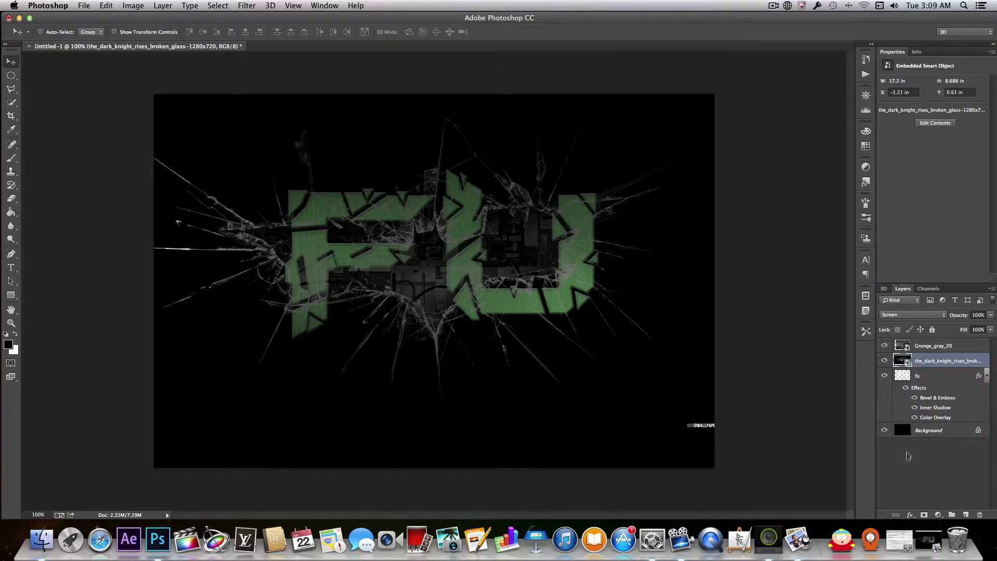
- Add a layer mask to the broken-glass layer and paint black over the cracks covering the upper left stem of the U
click(923, 515)
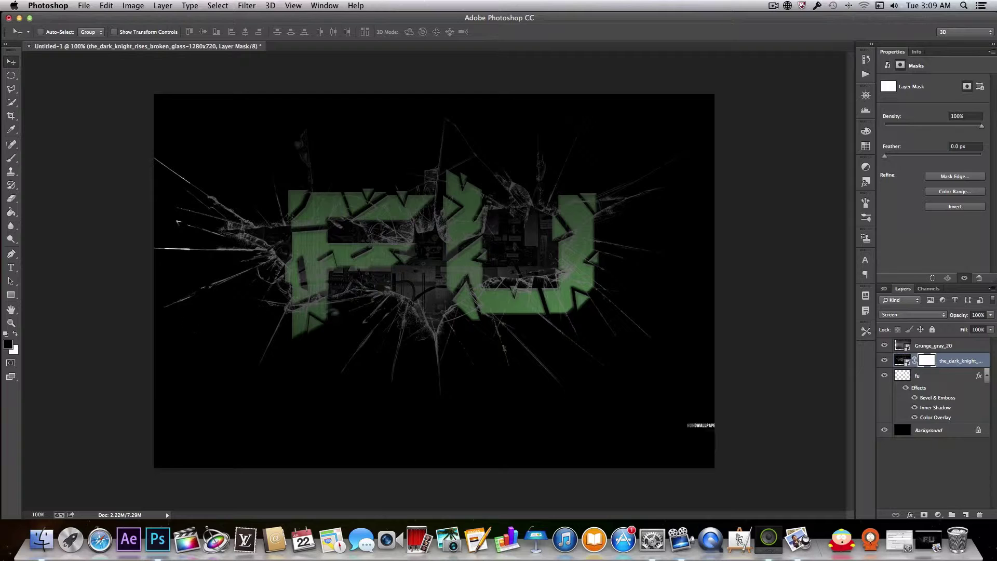
key(b)
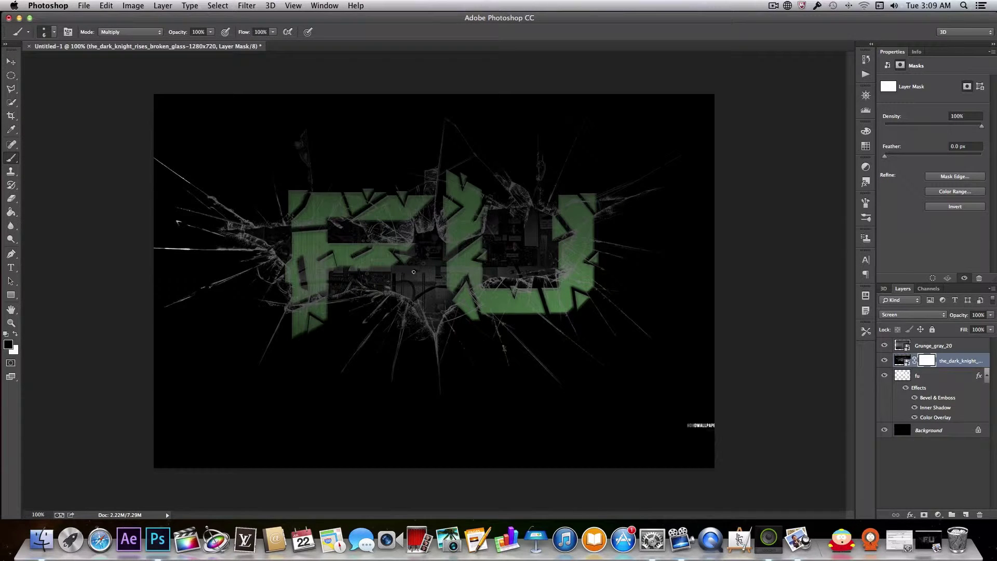
key(bracketright)
key(super+equal)
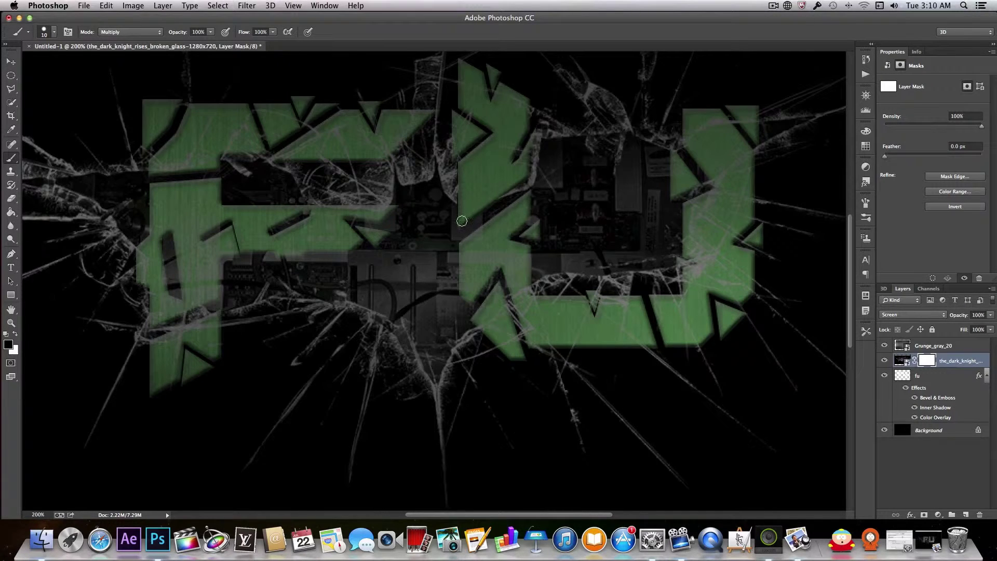
click(462, 125)
key(bracketleft)
key(bracketleft)
key(bracketleft)
drag(455, 154, 455, 118)
drag(534, 132, 535, 129)
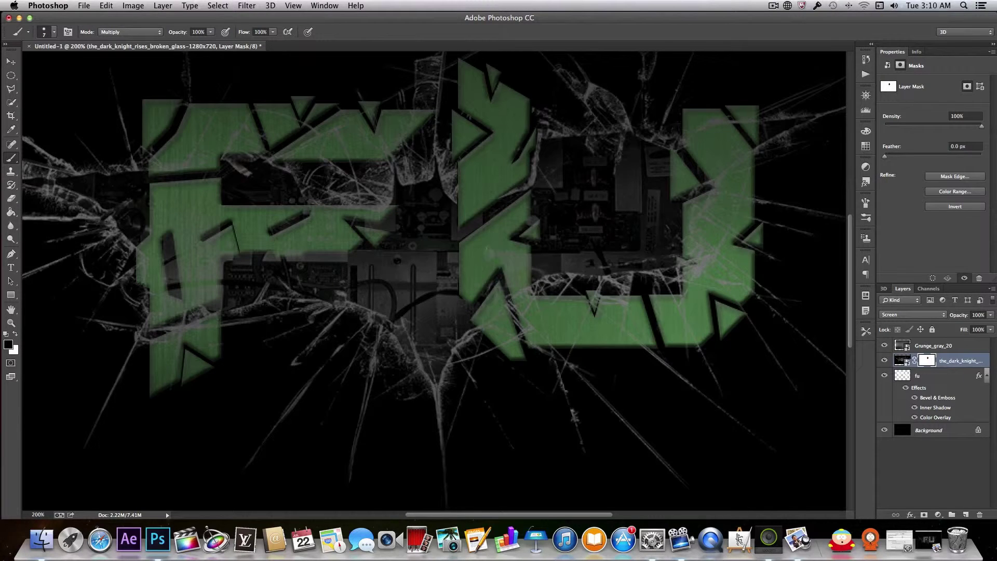
- Paint black on the broken-glass mask over the cracks covering the U's lower left stem, corner shard and bottom bar
key(bracketright)
key(bracketright)
mouse_move(525, 249)
mouse_down()
mouse_move(528, 284)
mouse_move(512, 261)
mouse_up()
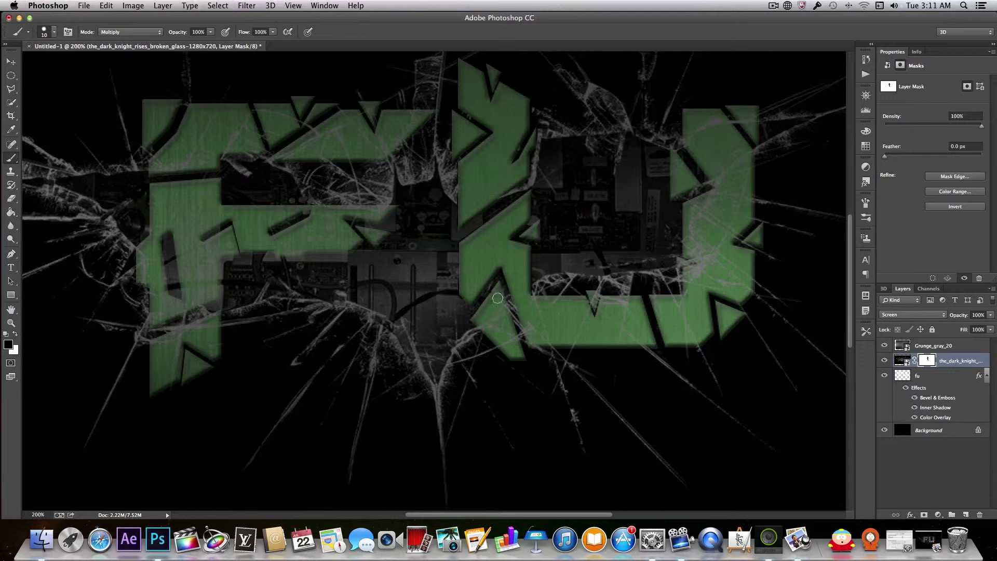
drag(496, 294, 503, 316)
key(bracketleft)
key(bracketright)
mouse_move(503, 333)
mouse_down()
mouse_move(500, 318)
mouse_move(504, 327)
mouse_move(490, 323)
mouse_move(494, 301)
mouse_move(517, 304)
mouse_move(527, 337)
mouse_up()
key(bracketleft)
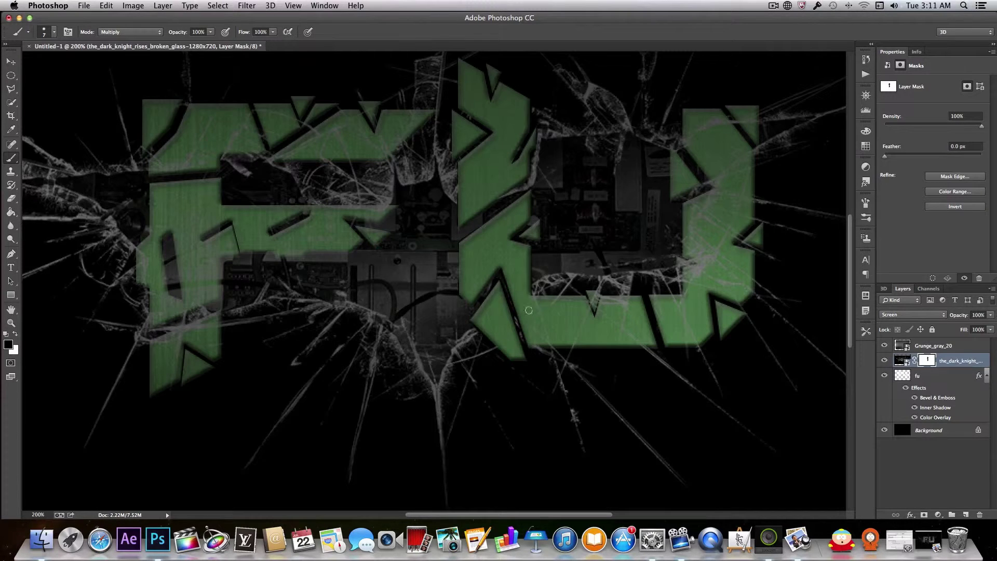
drag(538, 301, 531, 299)
key(bracketleft)
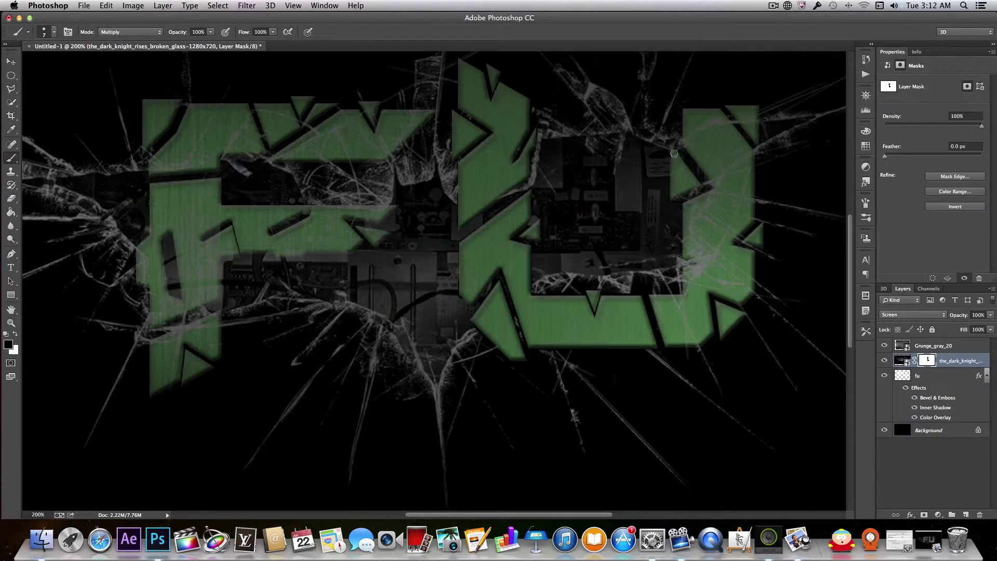
- Paint black on the broken-glass mask over the cracks covering the U's right stem and lower right corner
key(bracketright)
key(bracketright)
key(bracketright)
key(bracketright)
key(bracketright)
key(bracketright)
key(bracketright)
key(bracketleft)
key(bracketleft)
key(bracketleft)
mouse_move(713, 178)
mouse_down()
mouse_move(686, 211)
mouse_move(699, 200)
mouse_move(715, 211)
mouse_move(722, 194)
mouse_move(735, 193)
mouse_move(749, 148)
mouse_move(731, 221)
mouse_move(680, 247)
mouse_move(694, 257)
mouse_move(698, 240)
mouse_move(732, 279)
mouse_move(716, 209)
mouse_move(708, 250)
mouse_move(714, 243)
mouse_move(685, 270)
mouse_up()
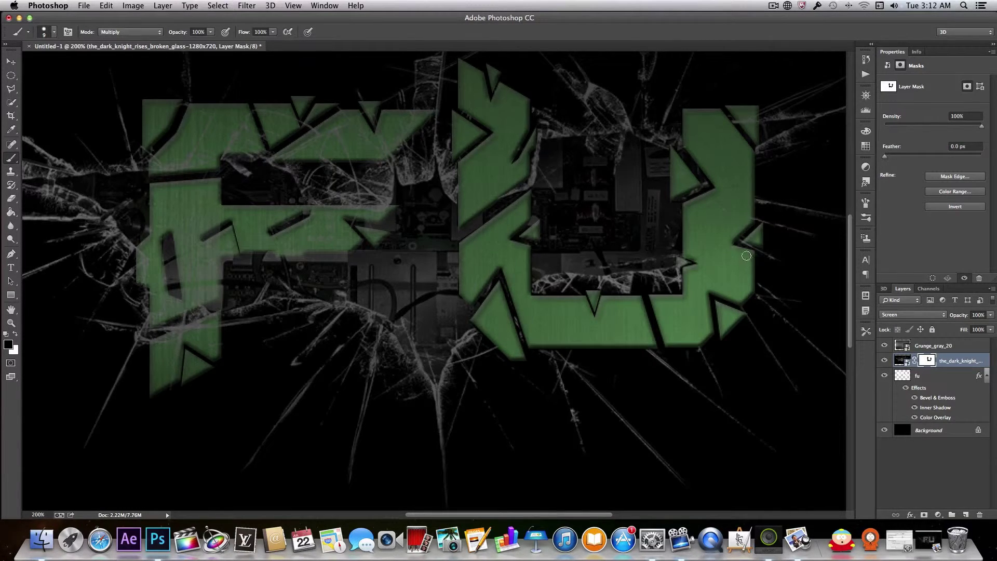
- Mask out the broken-glass cracks covering the F's top arm, stem and middle arm by painting black
key(bracketleft)
key(bracketleft)
drag(422, 232, 655, 314)
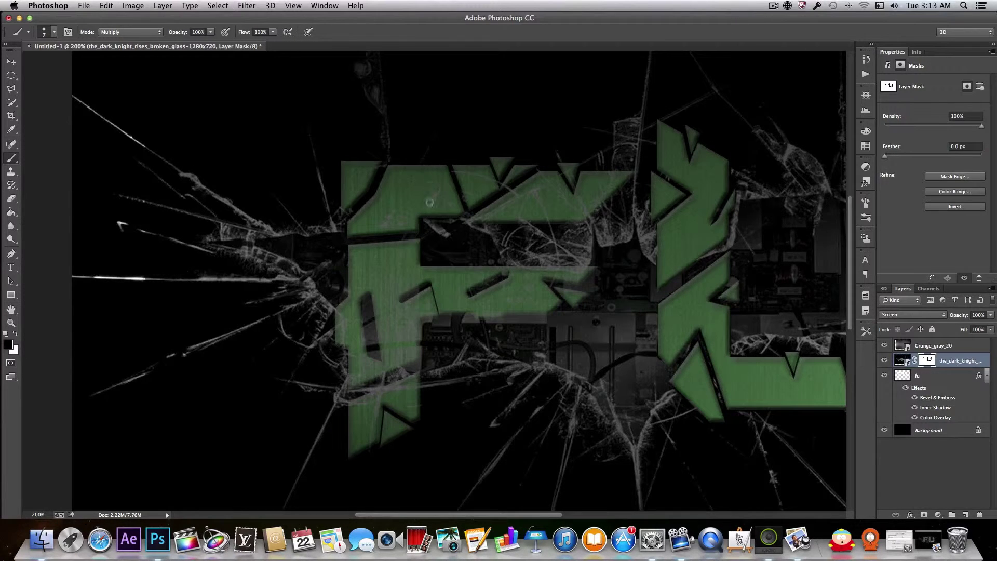
mouse_move(448, 183)
mouse_down()
mouse_move(373, 165)
mouse_move(352, 202)
mouse_move(338, 195)
mouse_move(348, 204)
mouse_up()
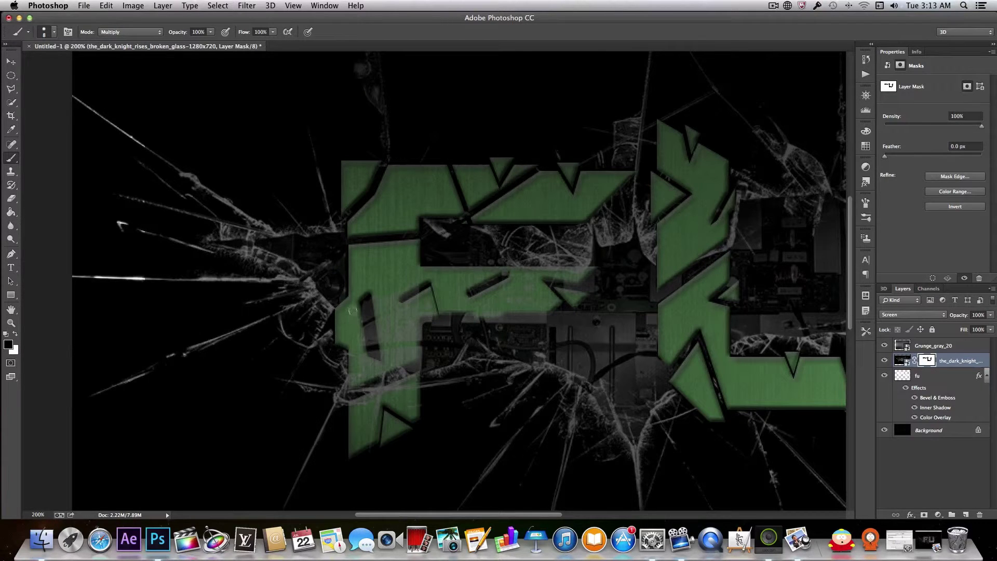
drag(353, 303, 363, 340)
mouse_move(398, 365)
mouse_down()
mouse_move(415, 352)
mouse_move(367, 369)
mouse_move(388, 359)
mouse_move(377, 322)
mouse_up()
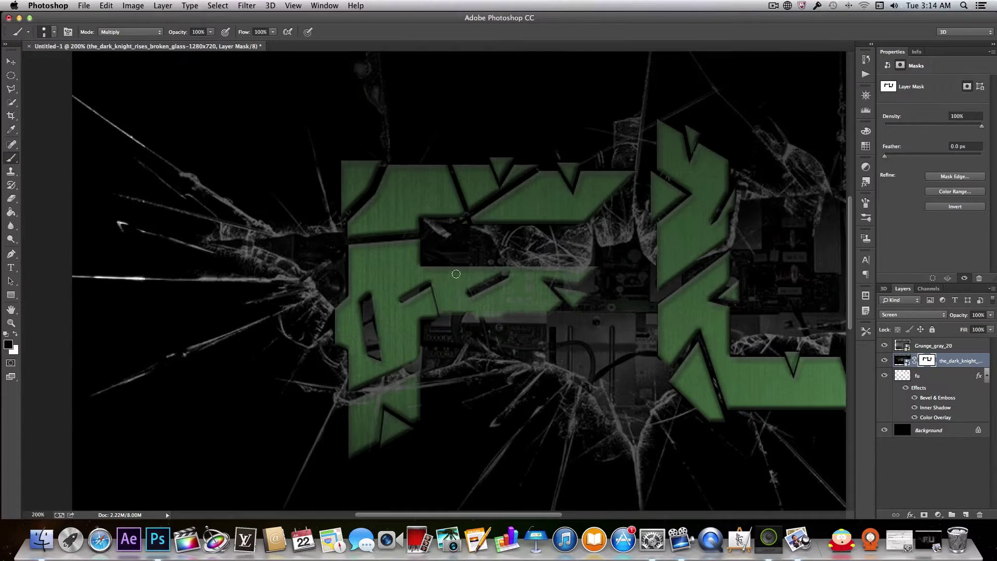
mouse_move(511, 266)
mouse_down()
mouse_move(586, 269)
mouse_move(572, 284)
mouse_move(557, 276)
mouse_move(567, 277)
mouse_up()
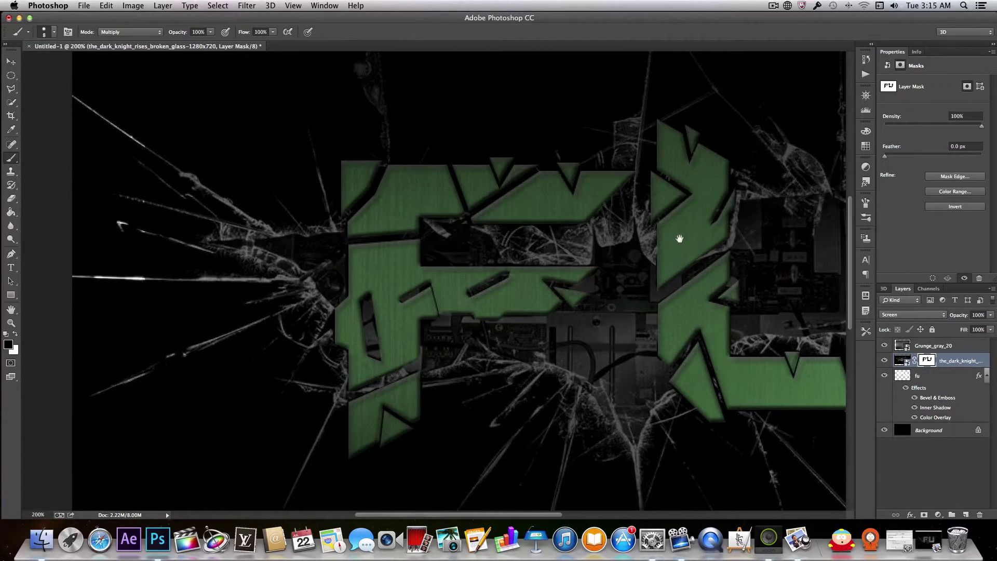
- Target the broken-glass layer's image instead of its mask
drag(692, 227, 545, 261)
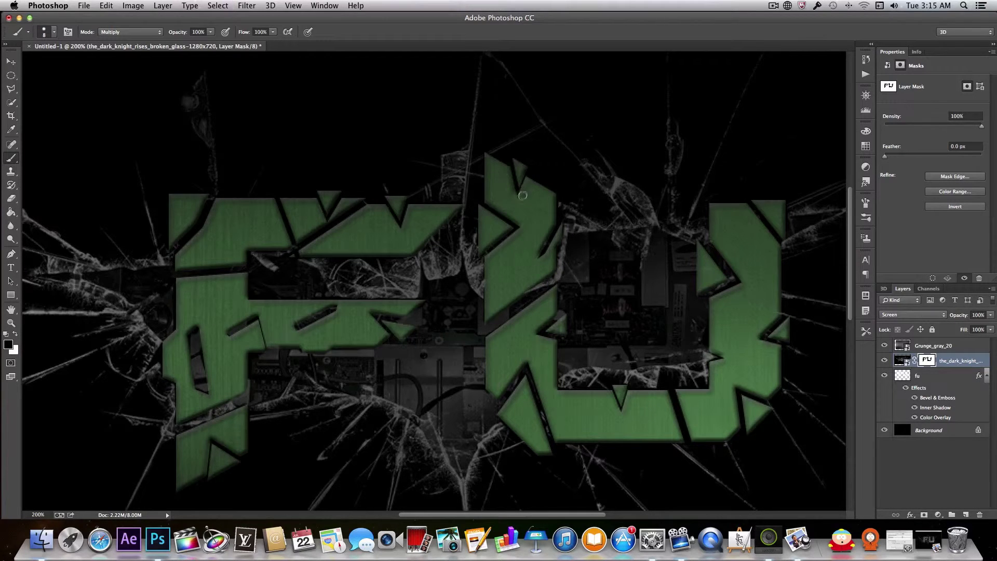
scroll(534, 327, down, 2)
scroll(534, 327, left, 2)
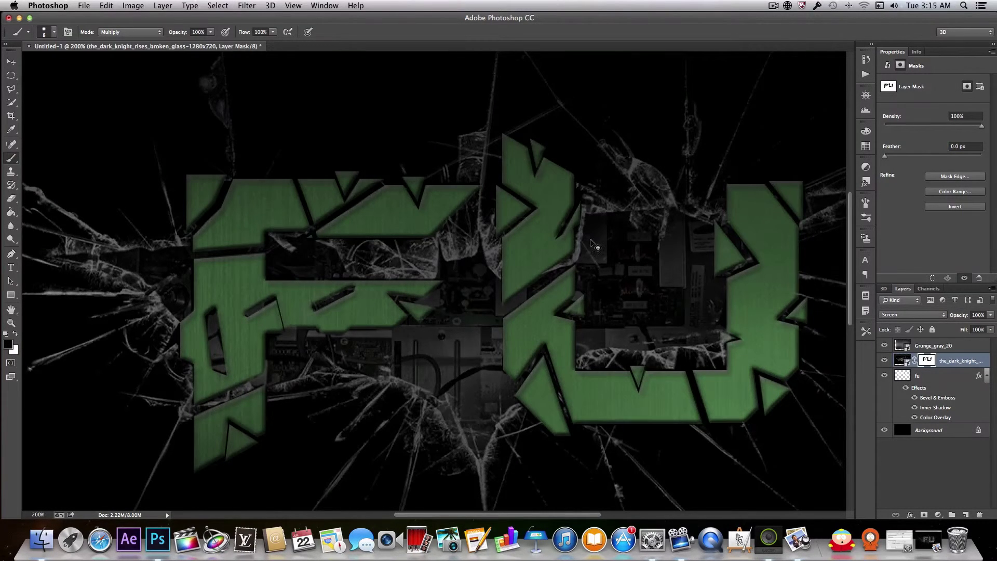
key(super+minus)
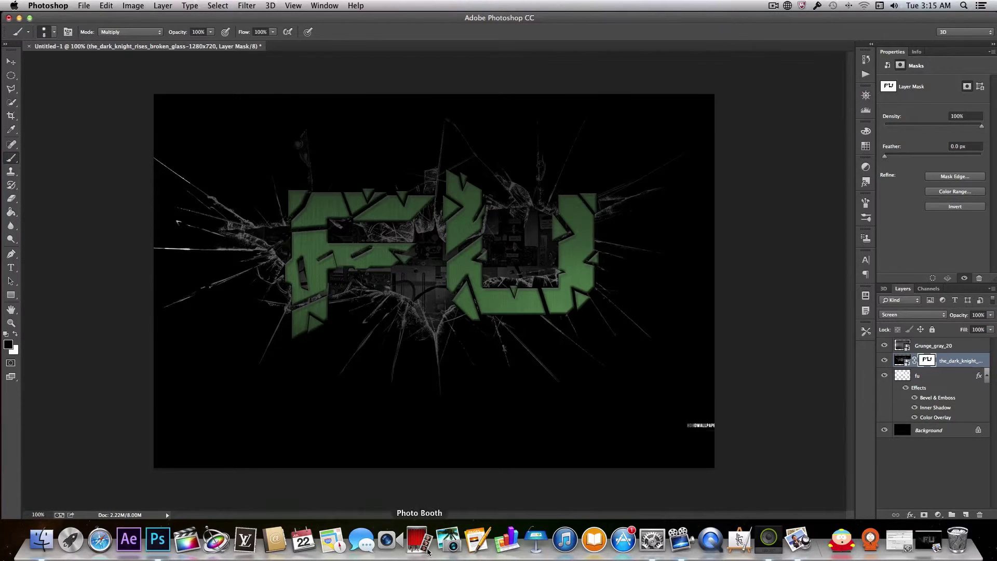
click(947, 363)
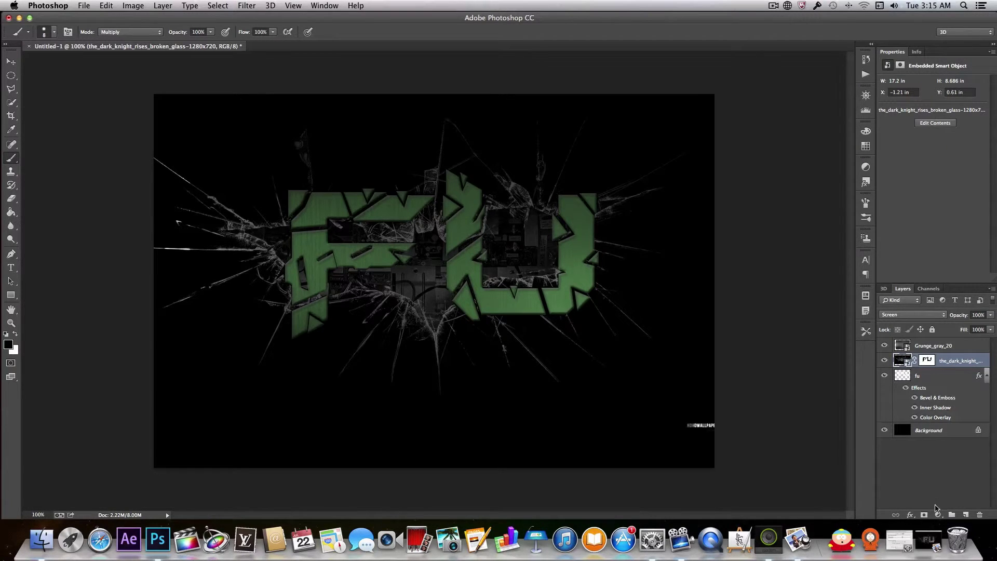
click(131, 5)
mouse_move(144, 35)
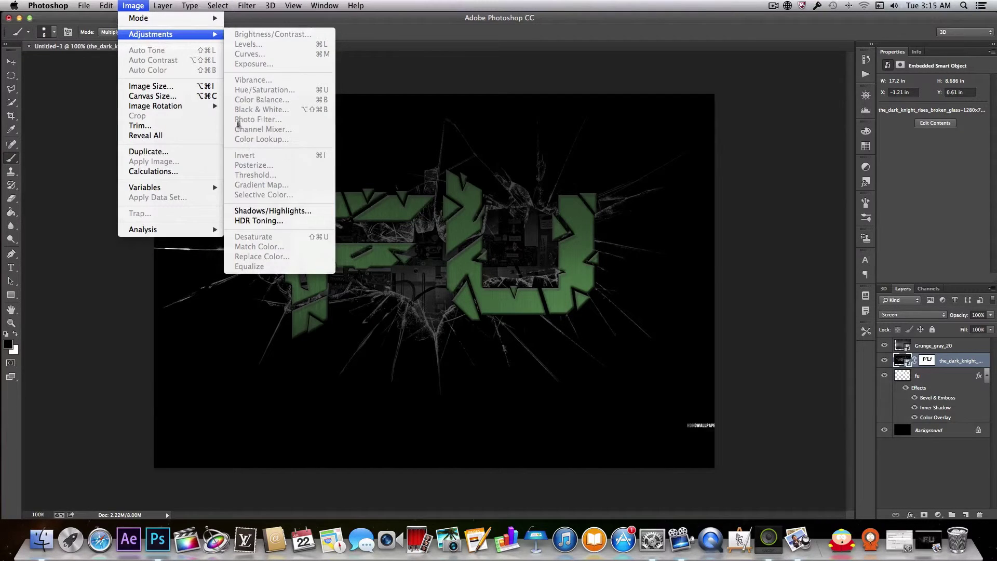
click(366, 26)
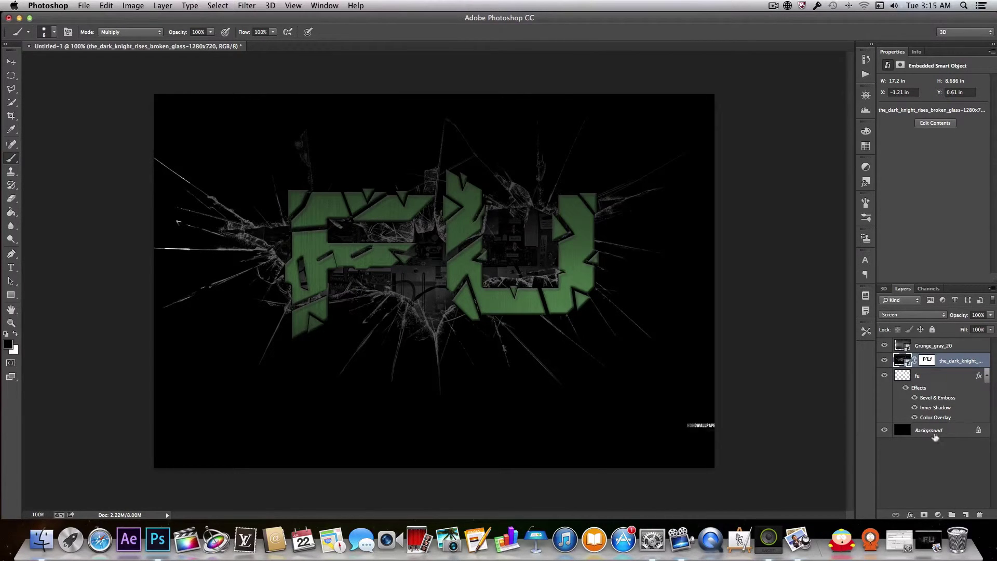
click(938, 515)
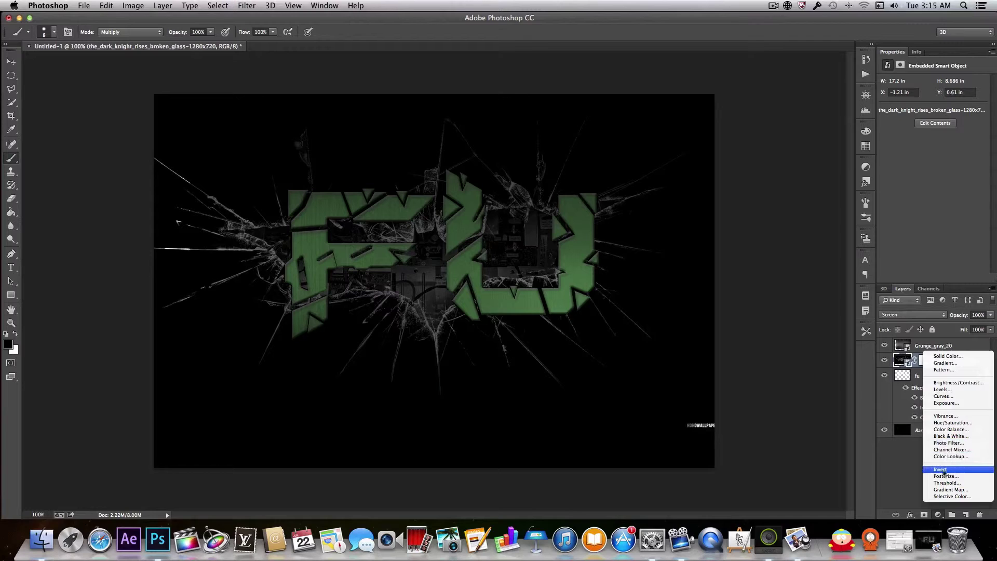
key(Escape)
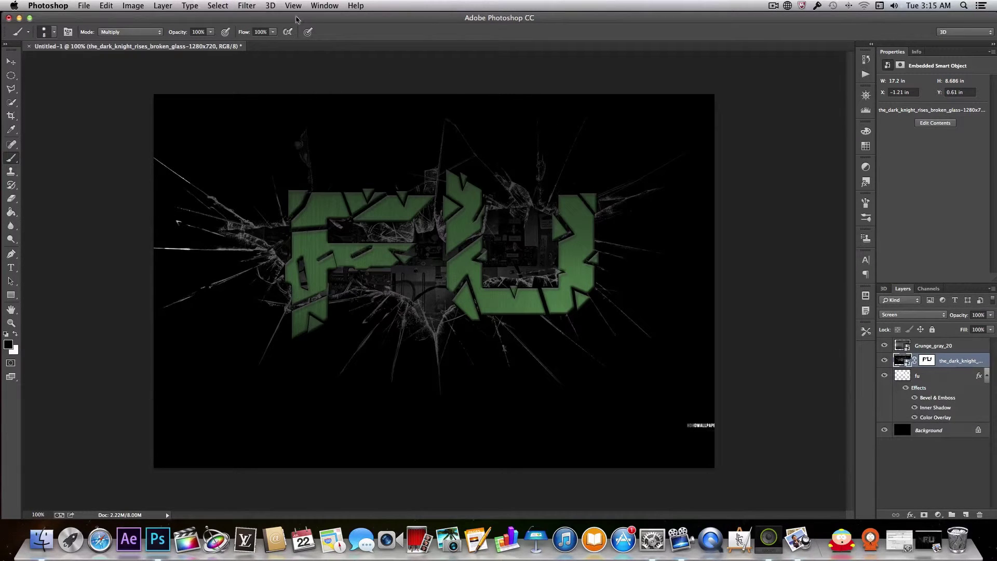
- Apply a slight Gaussian Blur to the broken-glass image, keeping the cracks recognizable
click(246, 7)
mouse_move(316, 133)
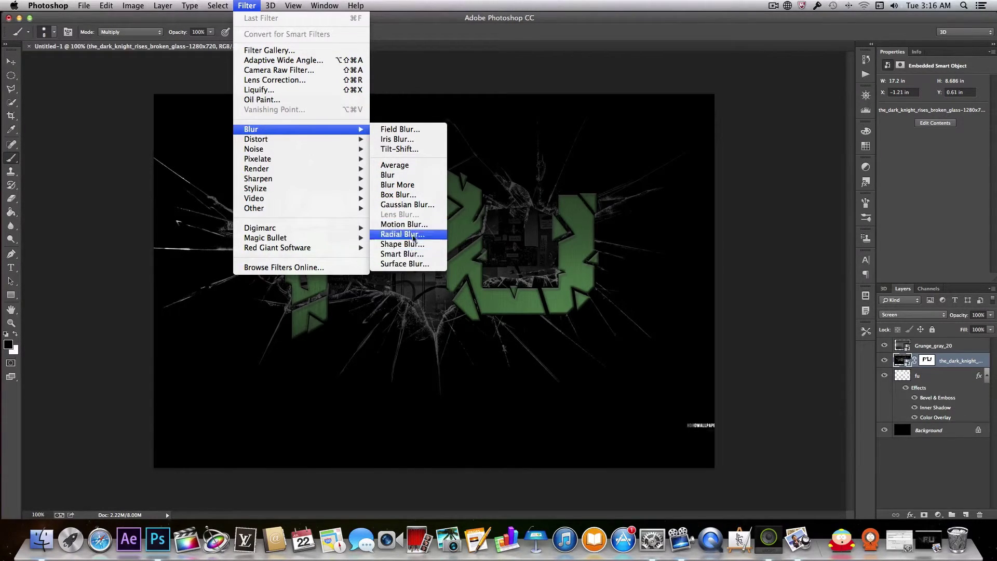
click(408, 205)
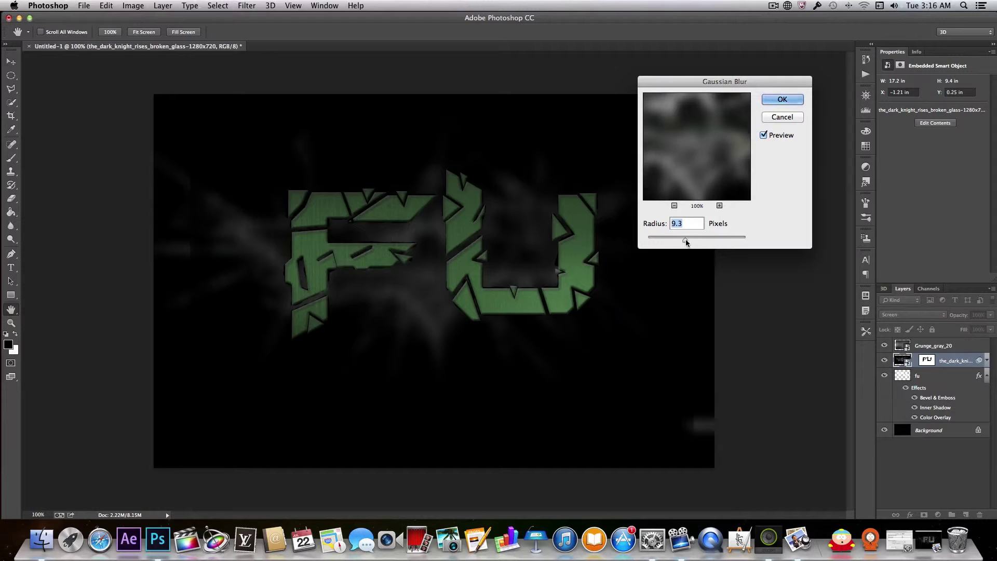
drag(685, 241, 682, 241)
drag(668, 237, 668, 238)
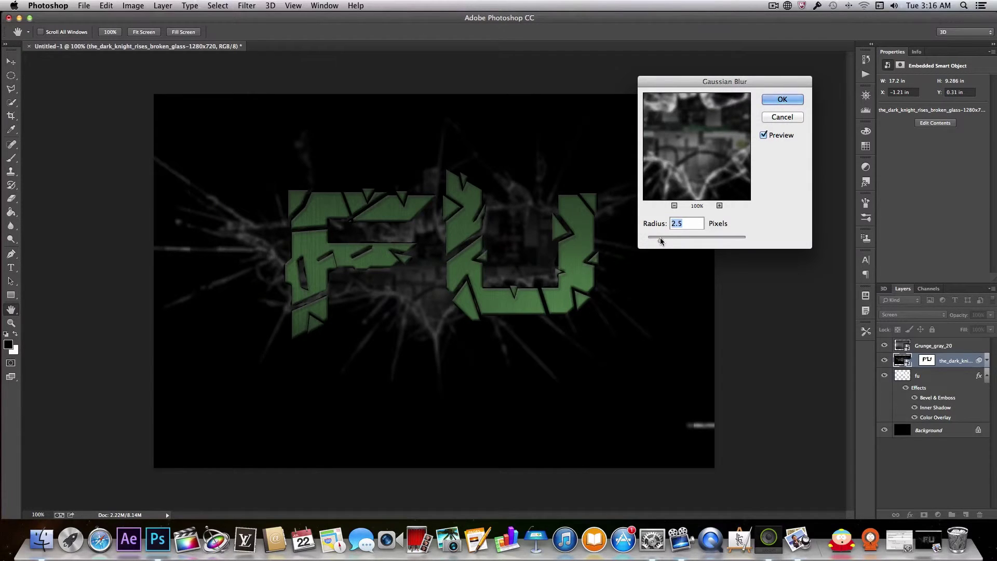
drag(659, 238, 658, 239)
click(782, 99)
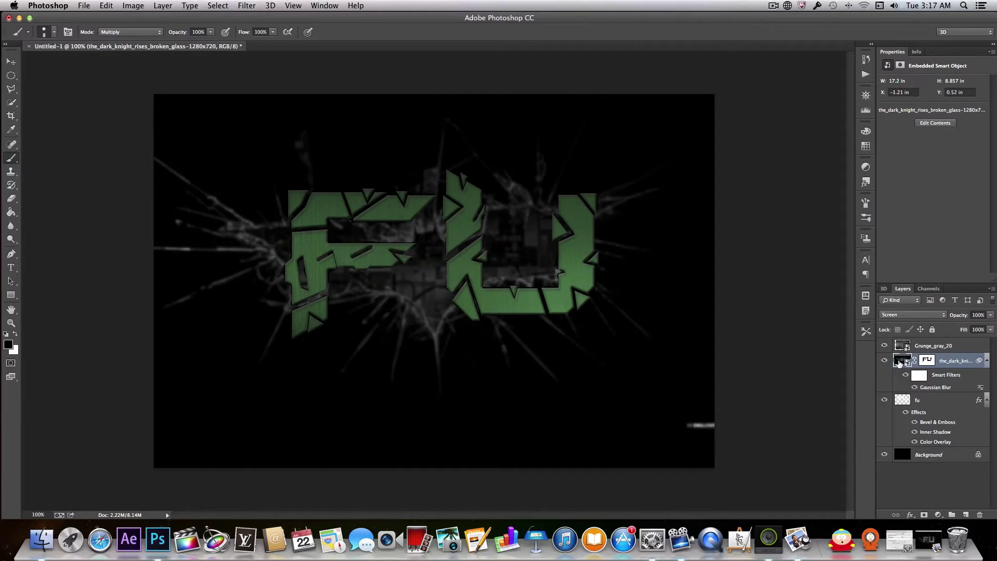
- Add a new layer above Grunge_gray_20 and paint black over the wallpaper watermark near the canvas's lower right corner
click(928, 362)
click(952, 362)
click(942, 346)
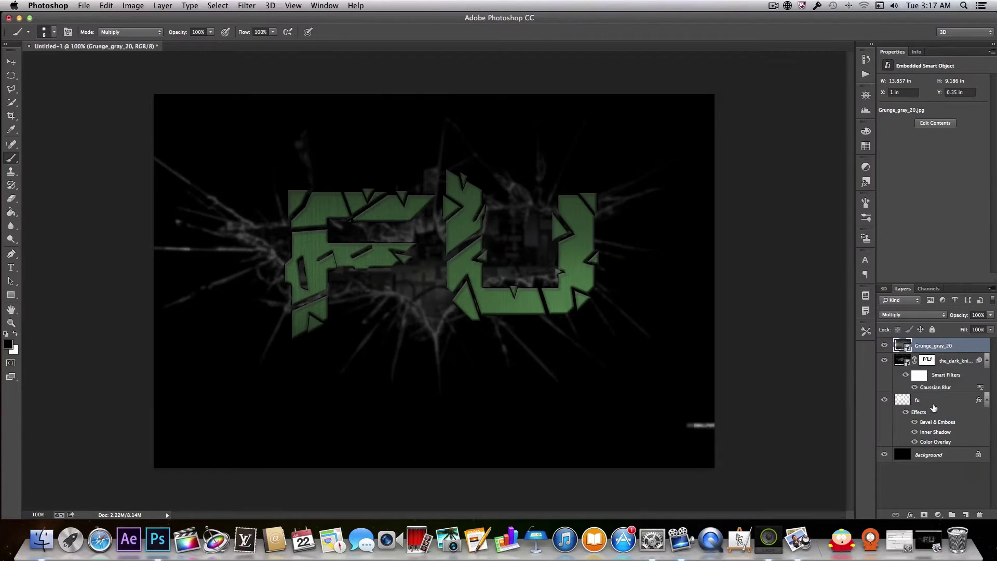
click(966, 514)
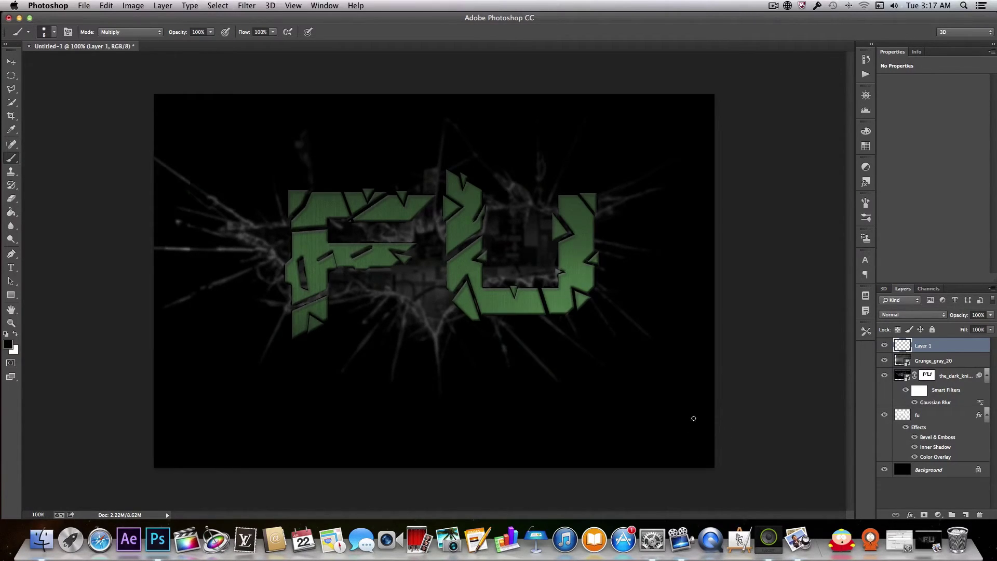
- Enlarge the brush to 30 px for painting on the new layer above Grunge_gray_20
key(bracketright)
key(bracketright)
key(bracketright)
key(bracketleft)
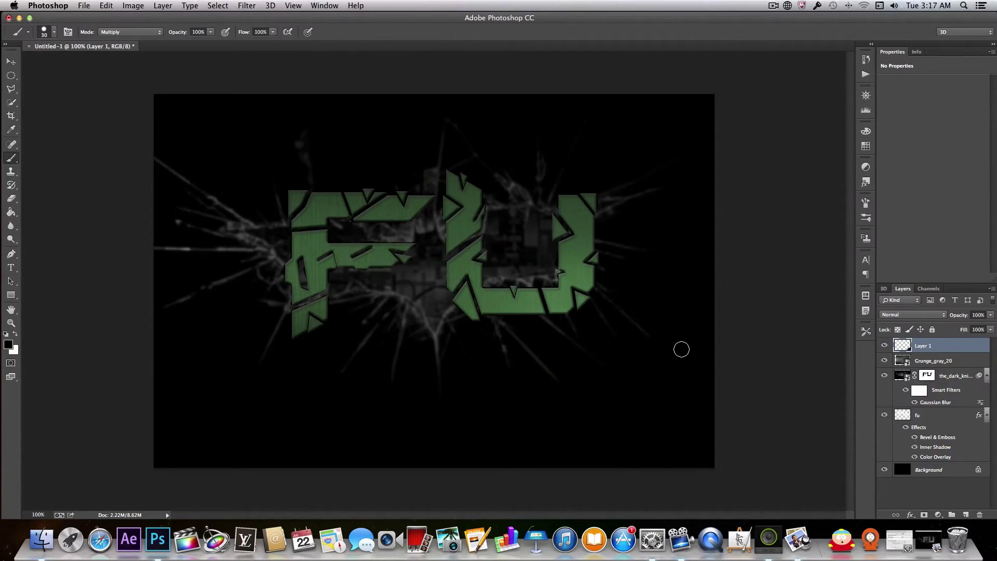